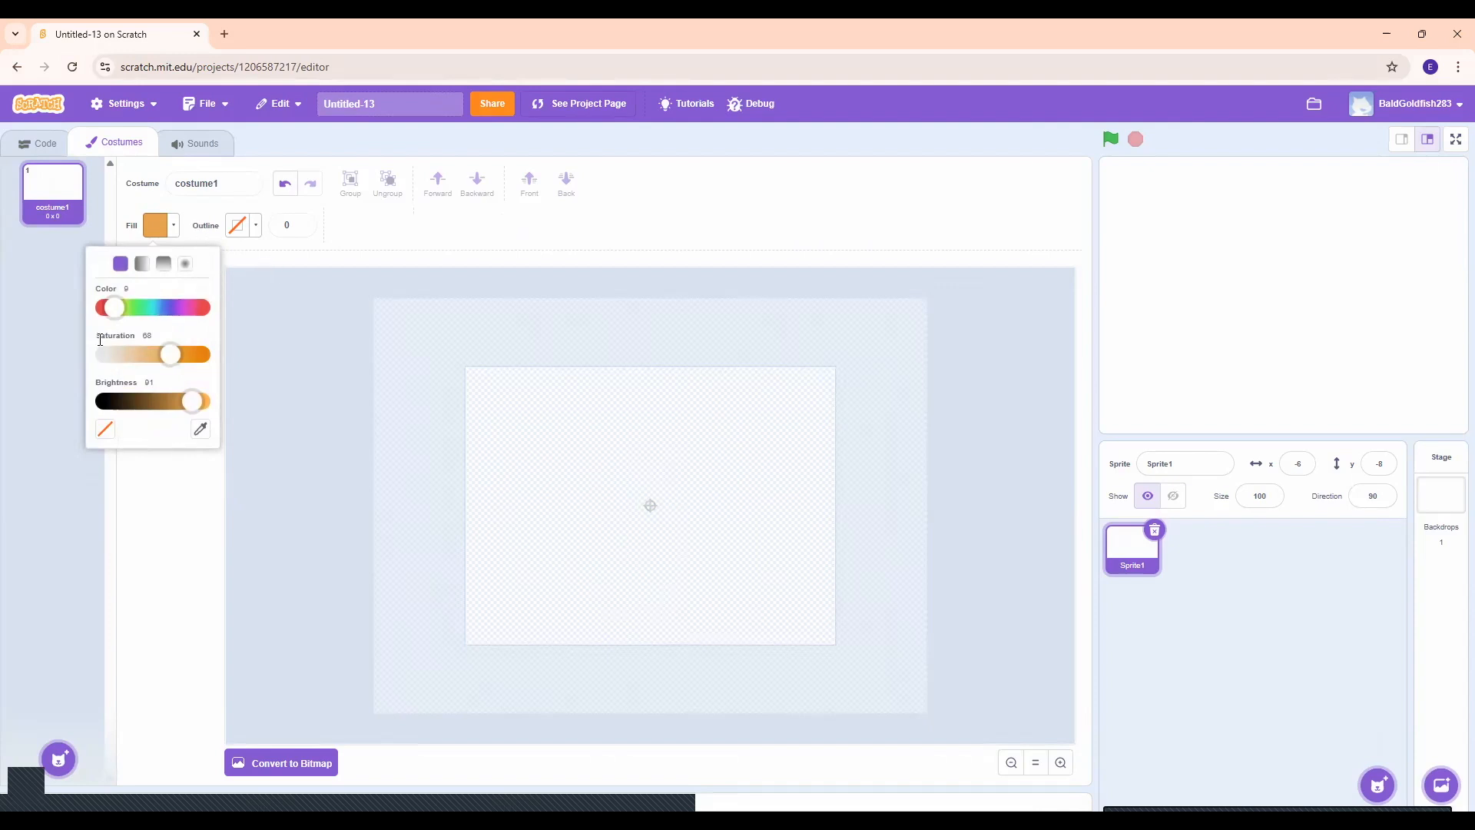
Step: Draw a vertical ellipse about 48 by 101 in red fill (color 3, saturation 68, brightness 78) near the canvas centre
{"action": "left_click_drag", "start_coordinate": [114, 310], "coordinate": [108, 308]}
{"action": "left_click_drag", "start_coordinate": [188, 396], "coordinate": [179, 397]}
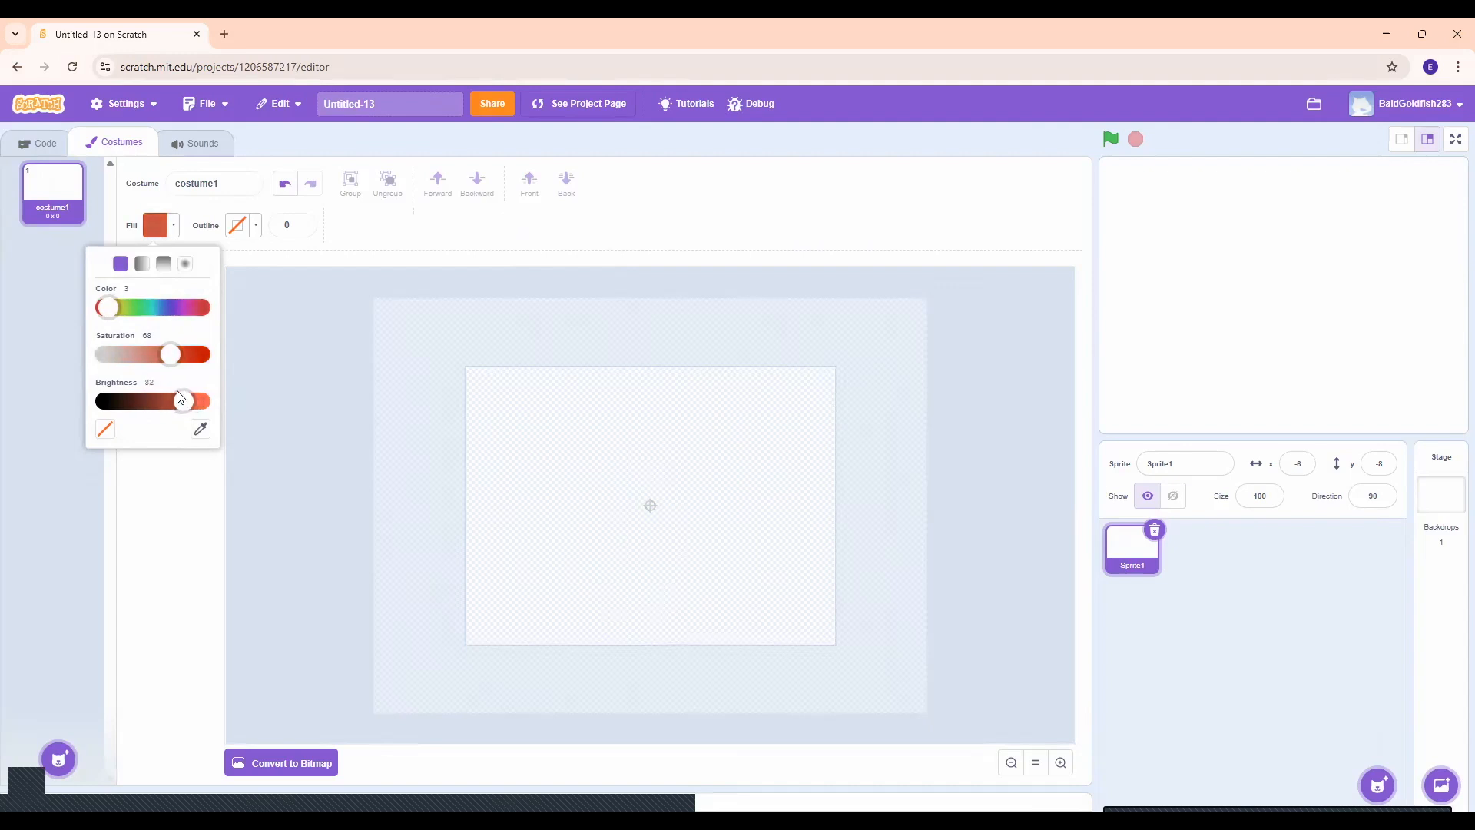
{"action": "left_click", "coordinate": [458, 411]}
{"action": "left_click", "coordinate": [286, 185]}
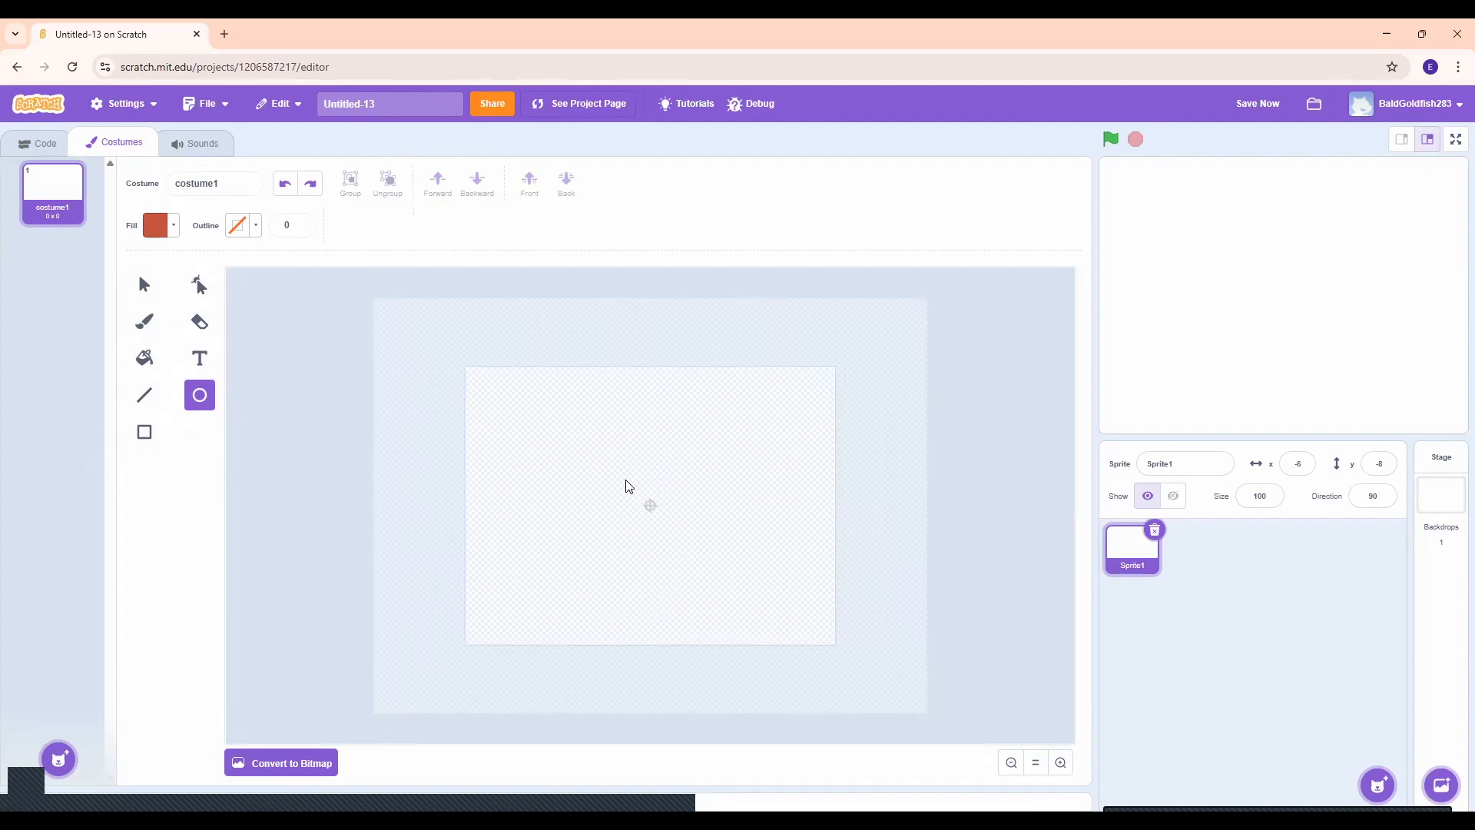
{"action": "left_click_drag", "start_coordinate": [614, 477], "coordinate": [654, 554]}
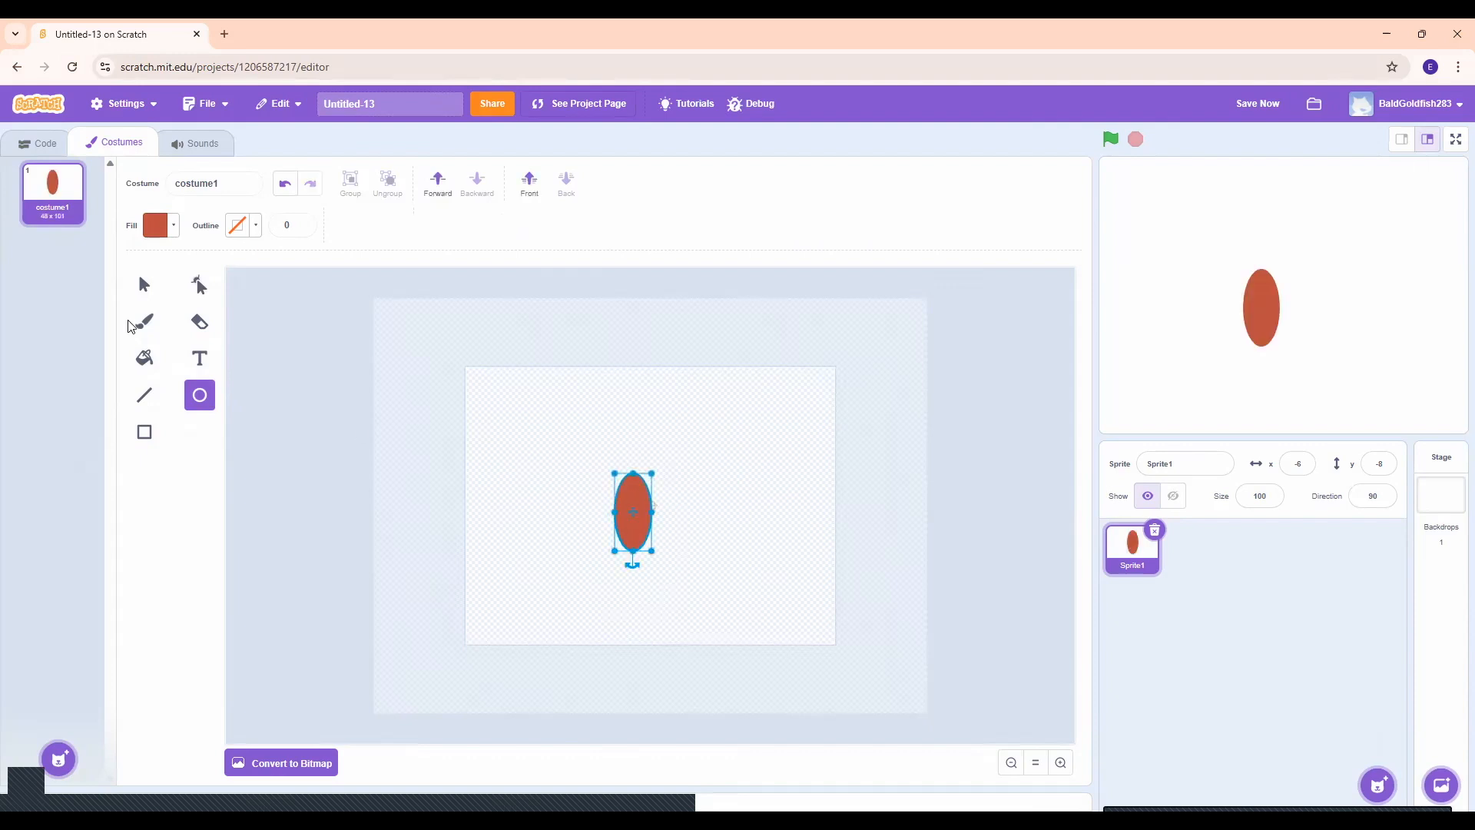
Step: Centre the red ellipse on the canvas crosshair and move the sprite on the stage to x 2, y 2
{"action": "left_click", "coordinate": [144, 284]}
{"action": "left_click_drag", "start_coordinate": [627, 523], "coordinate": [643, 518]}
{"action": "left_click", "coordinate": [781, 481]}
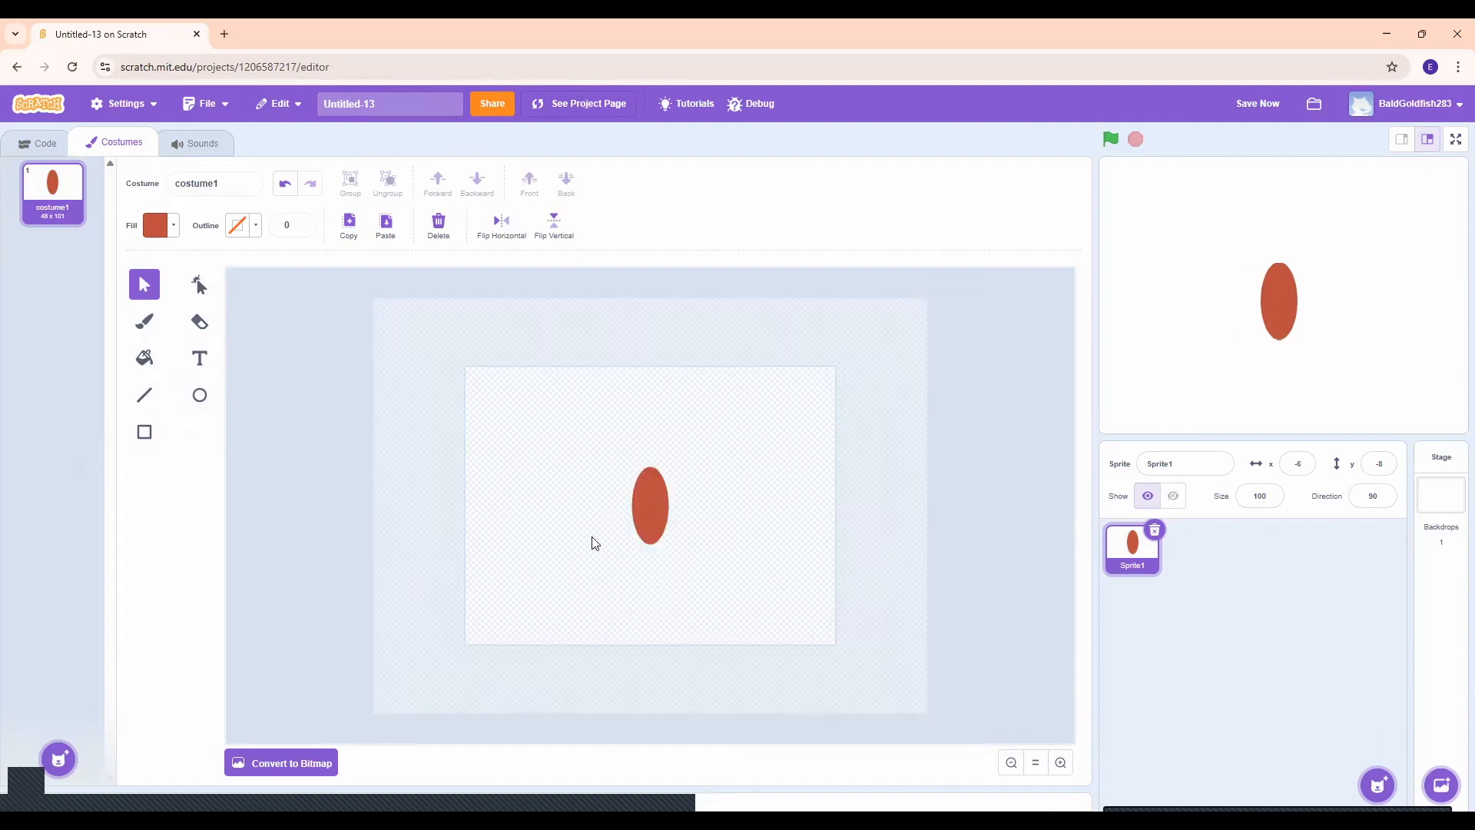
{"action": "left_click_drag", "start_coordinate": [1274, 305], "coordinate": [1279, 298]}
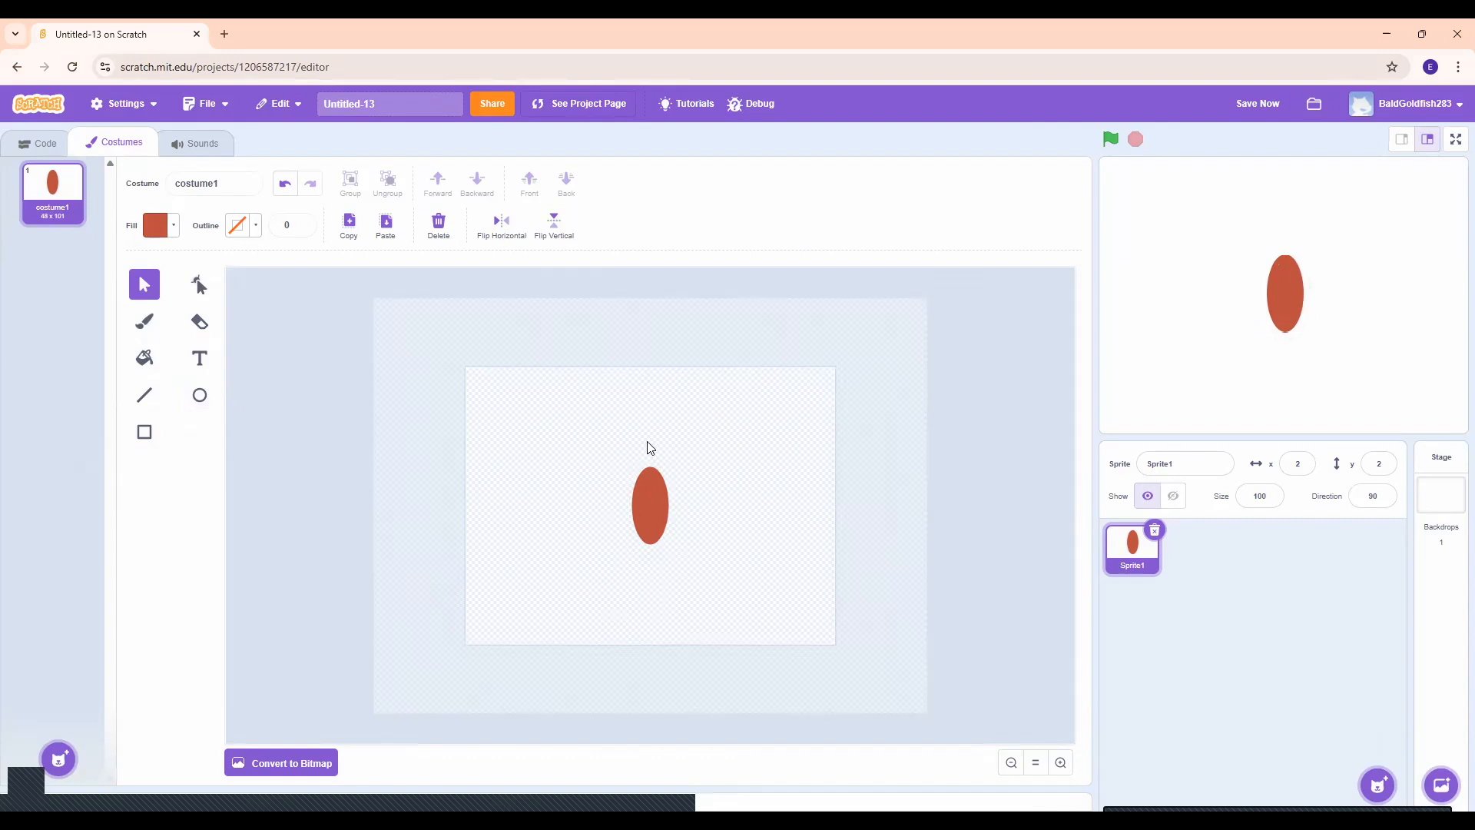
Step: Enlarge the red ellipse slightly at two opposite corners to about 56 by 116, keeping it centred
{"action": "left_click", "coordinate": [645, 516]}
{"action": "left_click_drag", "start_coordinate": [671, 460], "coordinate": [673, 456]}
{"action": "left_click_drag", "start_coordinate": [626, 549], "coordinate": [624, 554]}
{"action": "left_click", "coordinate": [758, 517]}
Step: Draw a small vertical ellipse in yellow fill (color 14, saturation 68, brightness 87) and place it under the red body's lower left
{"action": "left_click", "coordinate": [156, 225]}
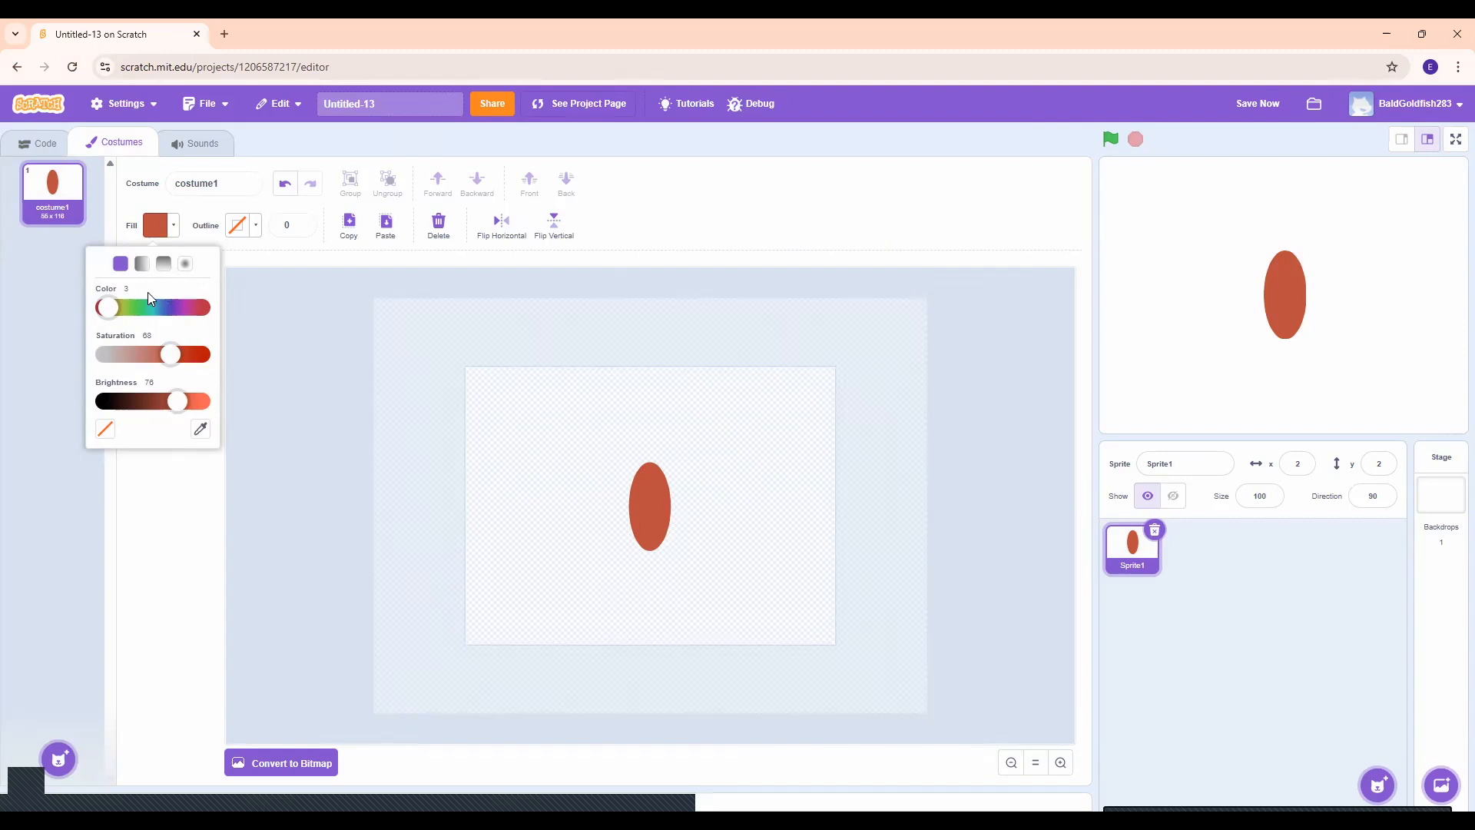
{"action": "left_click_drag", "start_coordinate": [109, 302], "coordinate": [114, 316]}
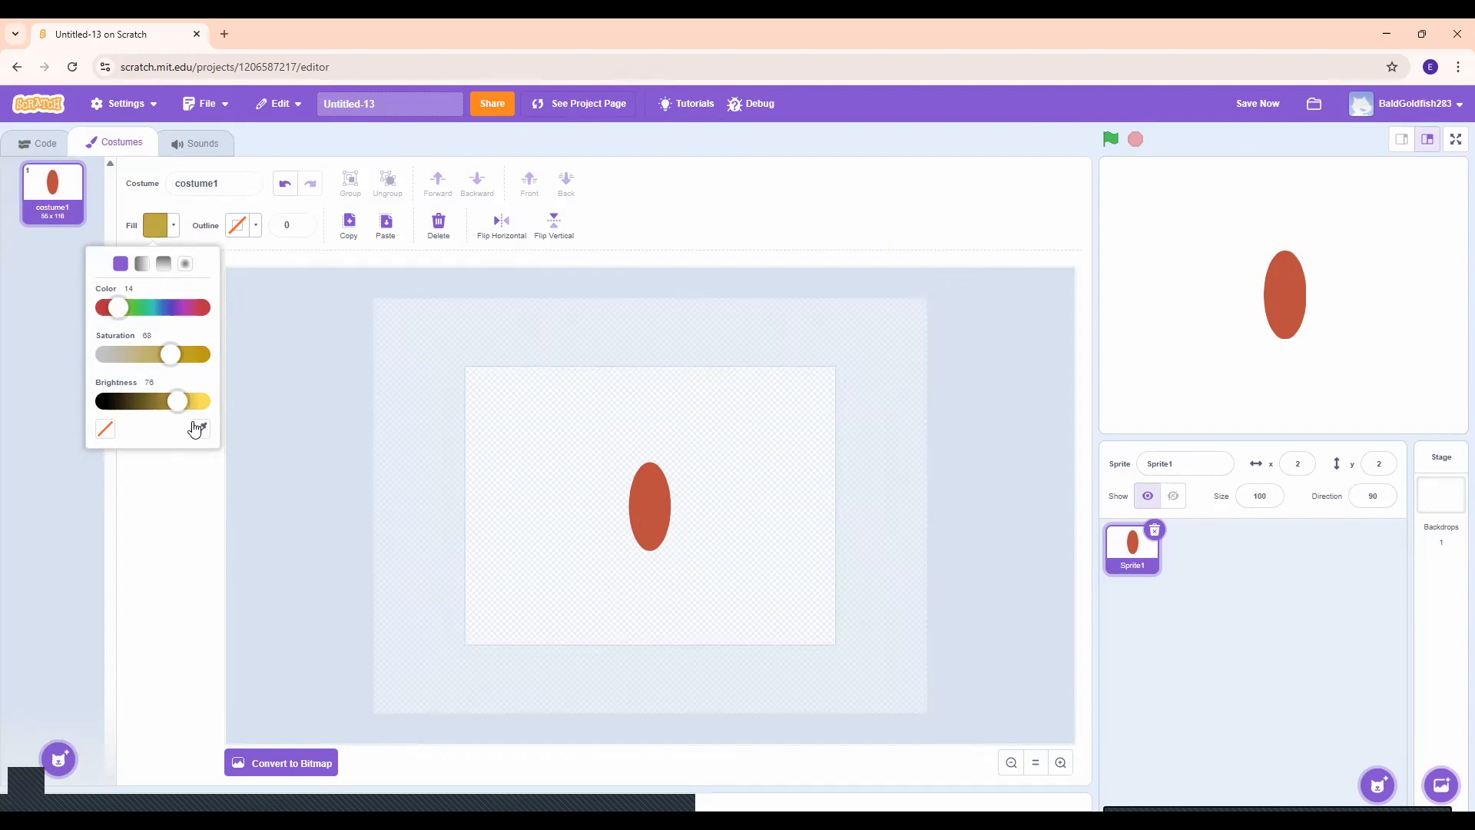
{"action": "left_click_drag", "start_coordinate": [179, 401], "coordinate": [193, 404]}
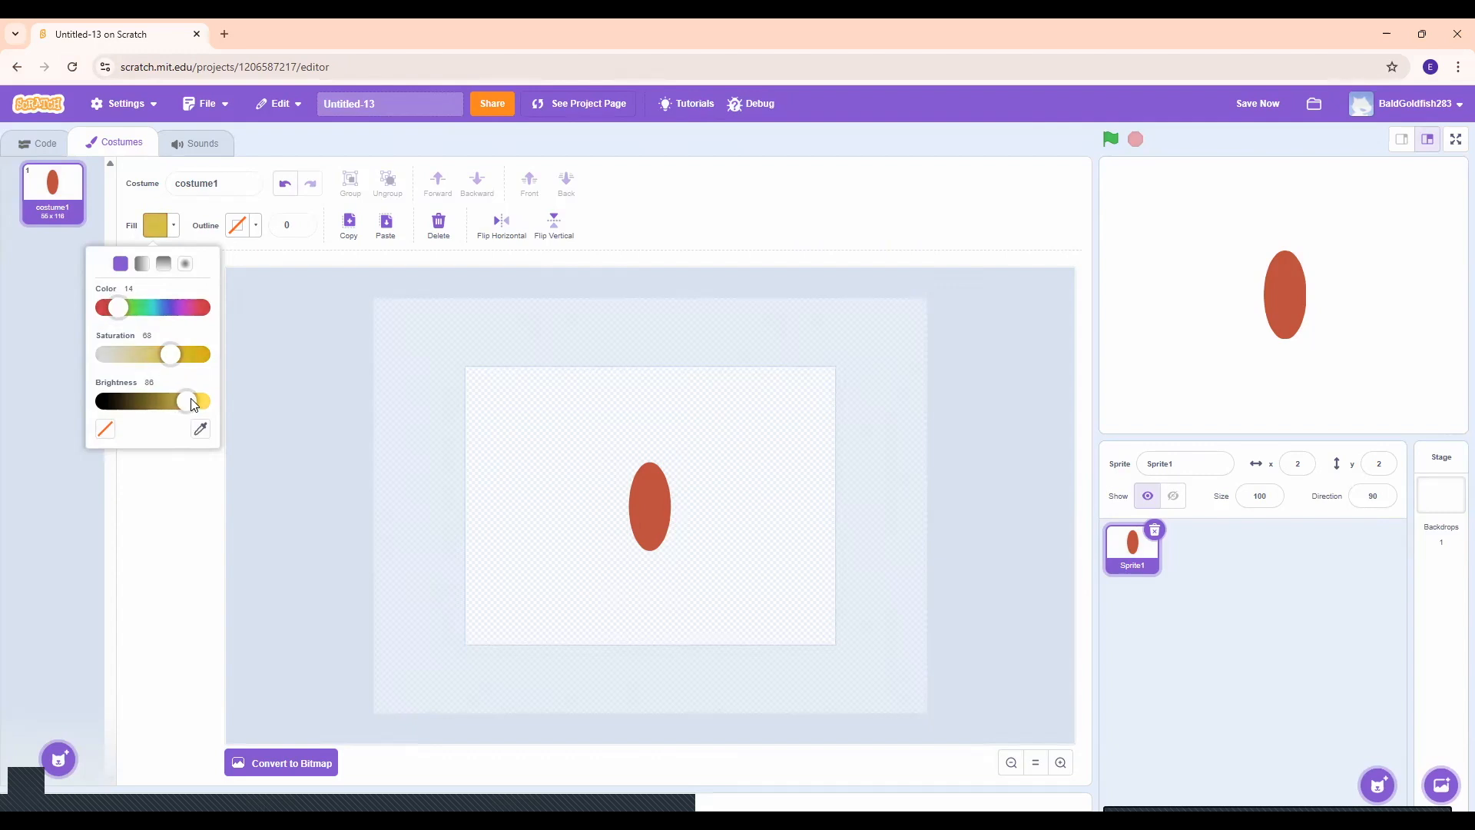
{"action": "left_click", "coordinate": [255, 387]}
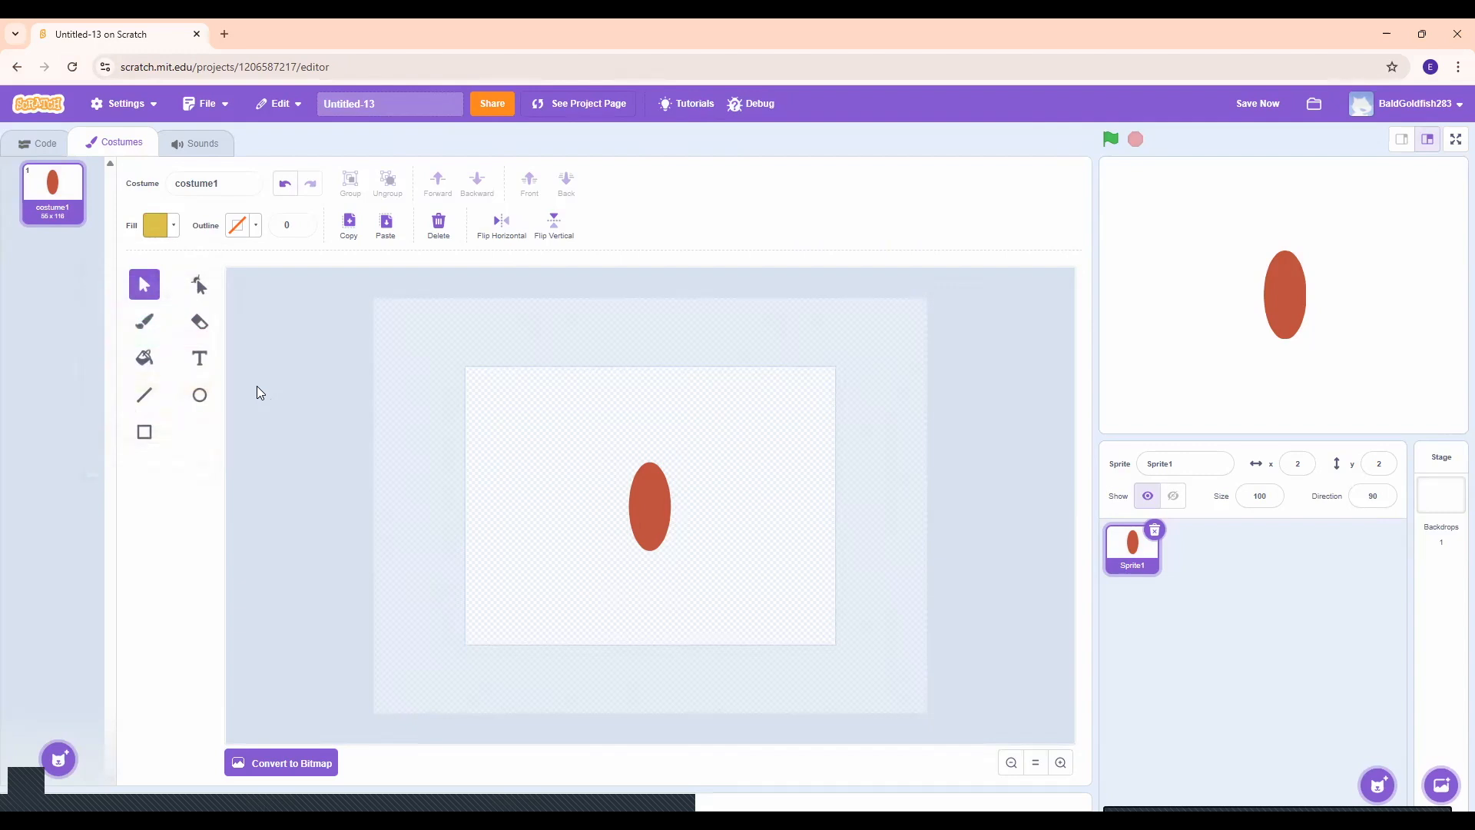
{"action": "left_click", "coordinate": [200, 395]}
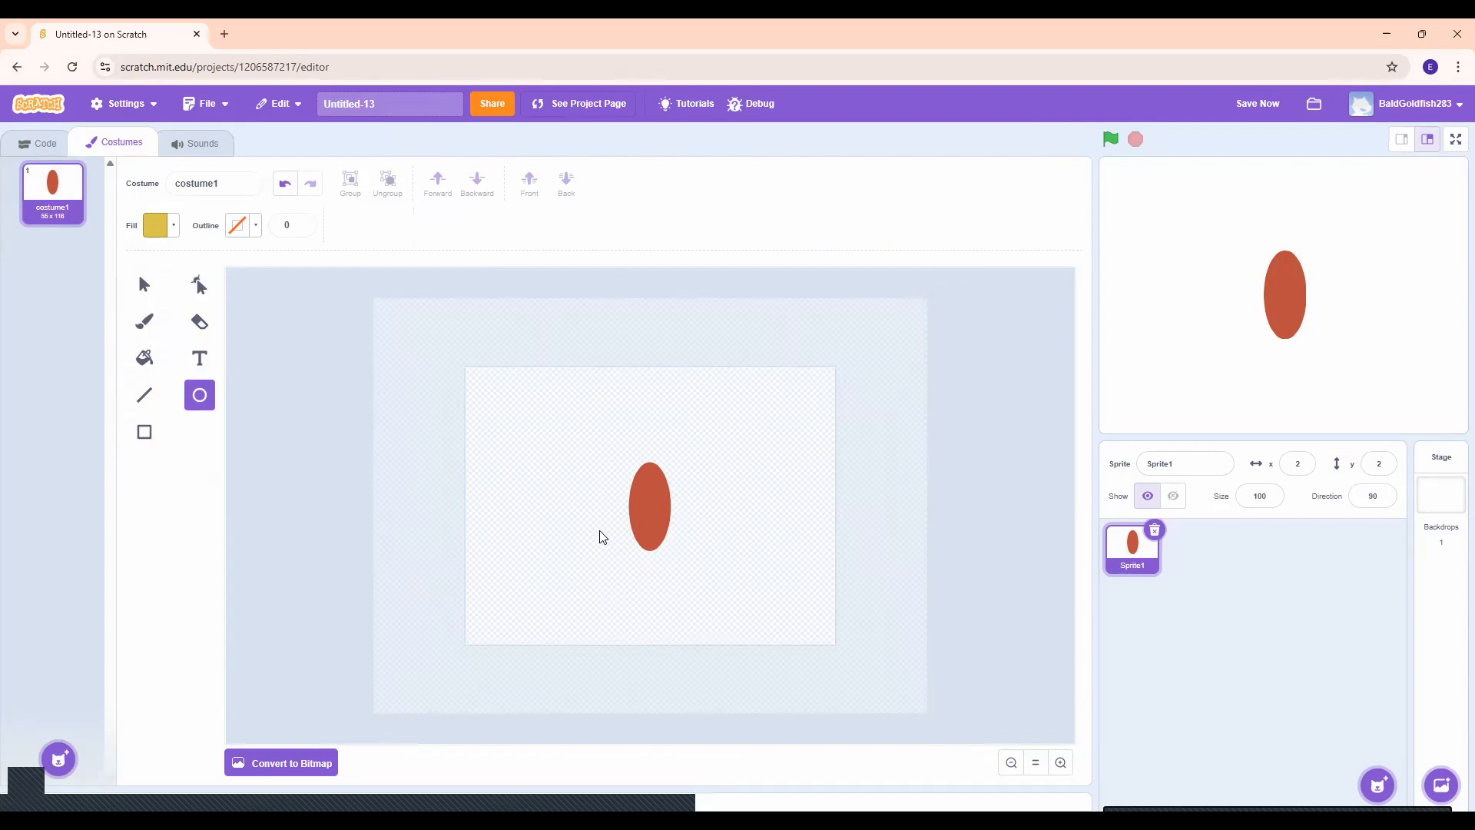
{"action": "left_click_drag", "start_coordinate": [603, 550], "coordinate": [605, 560]}
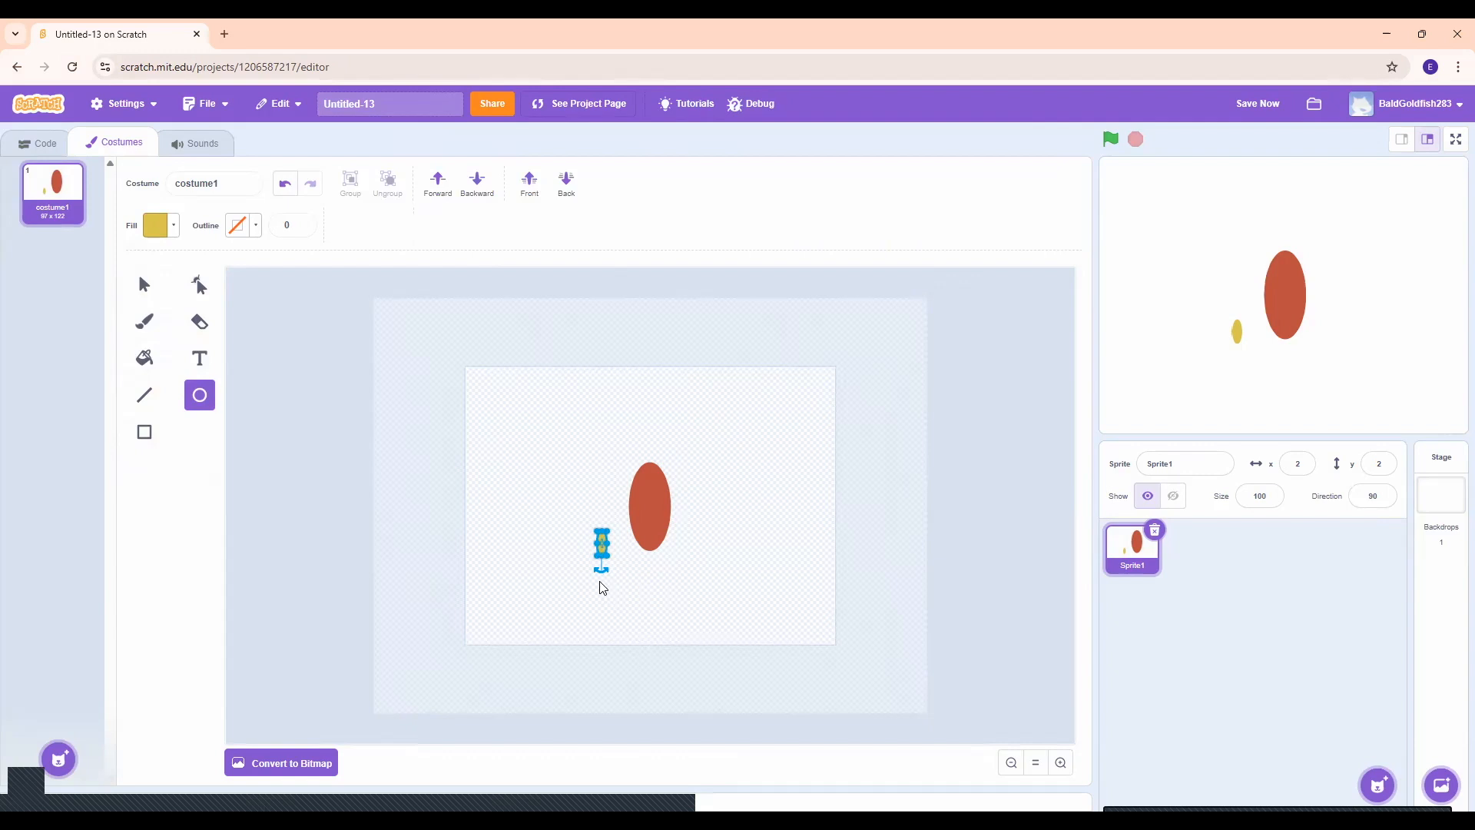
{"action": "left_click_drag", "start_coordinate": [607, 555], "coordinate": [639, 563]}
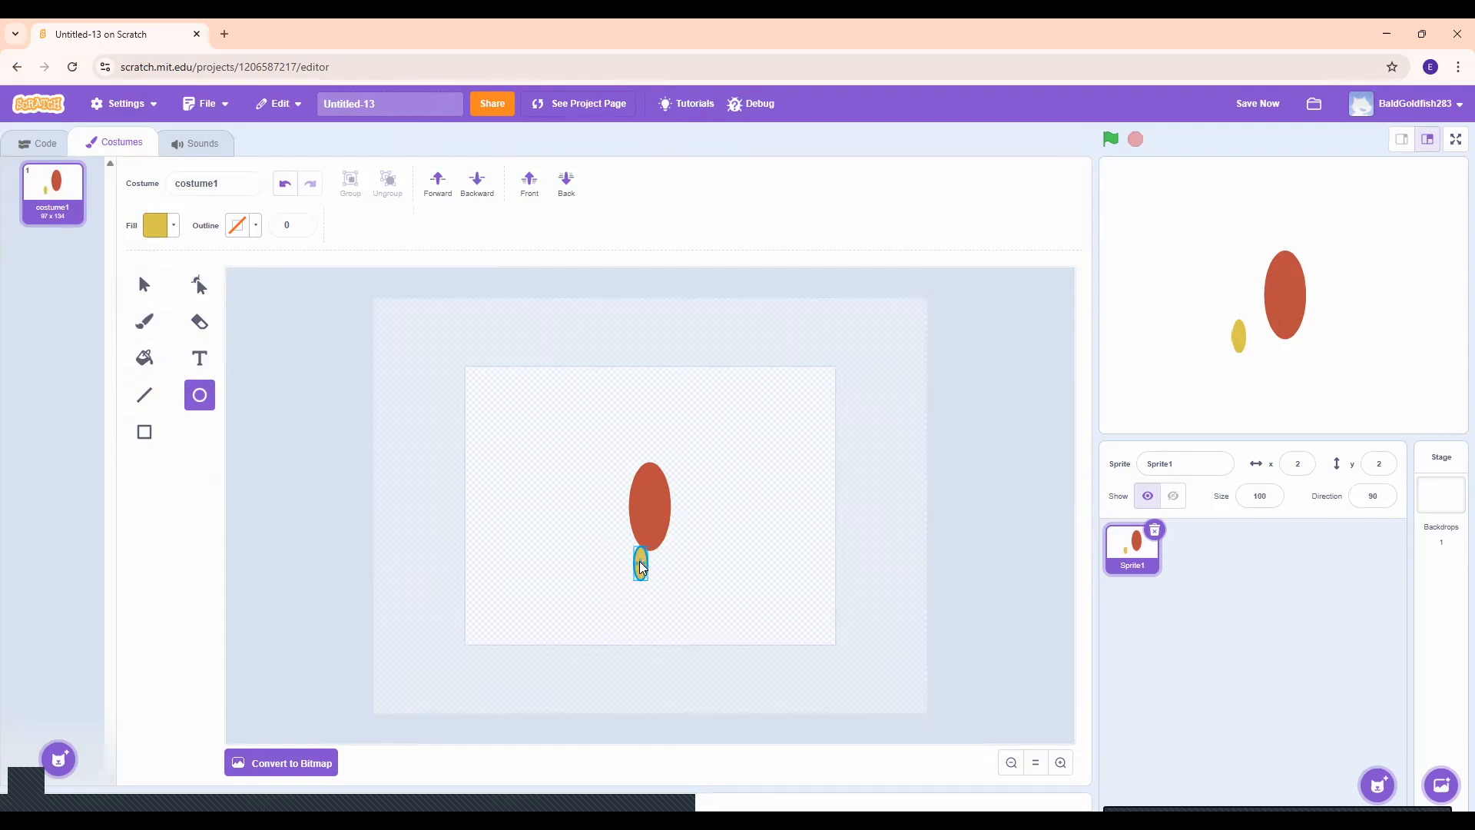
{"action": "left_click", "coordinate": [684, 538]}
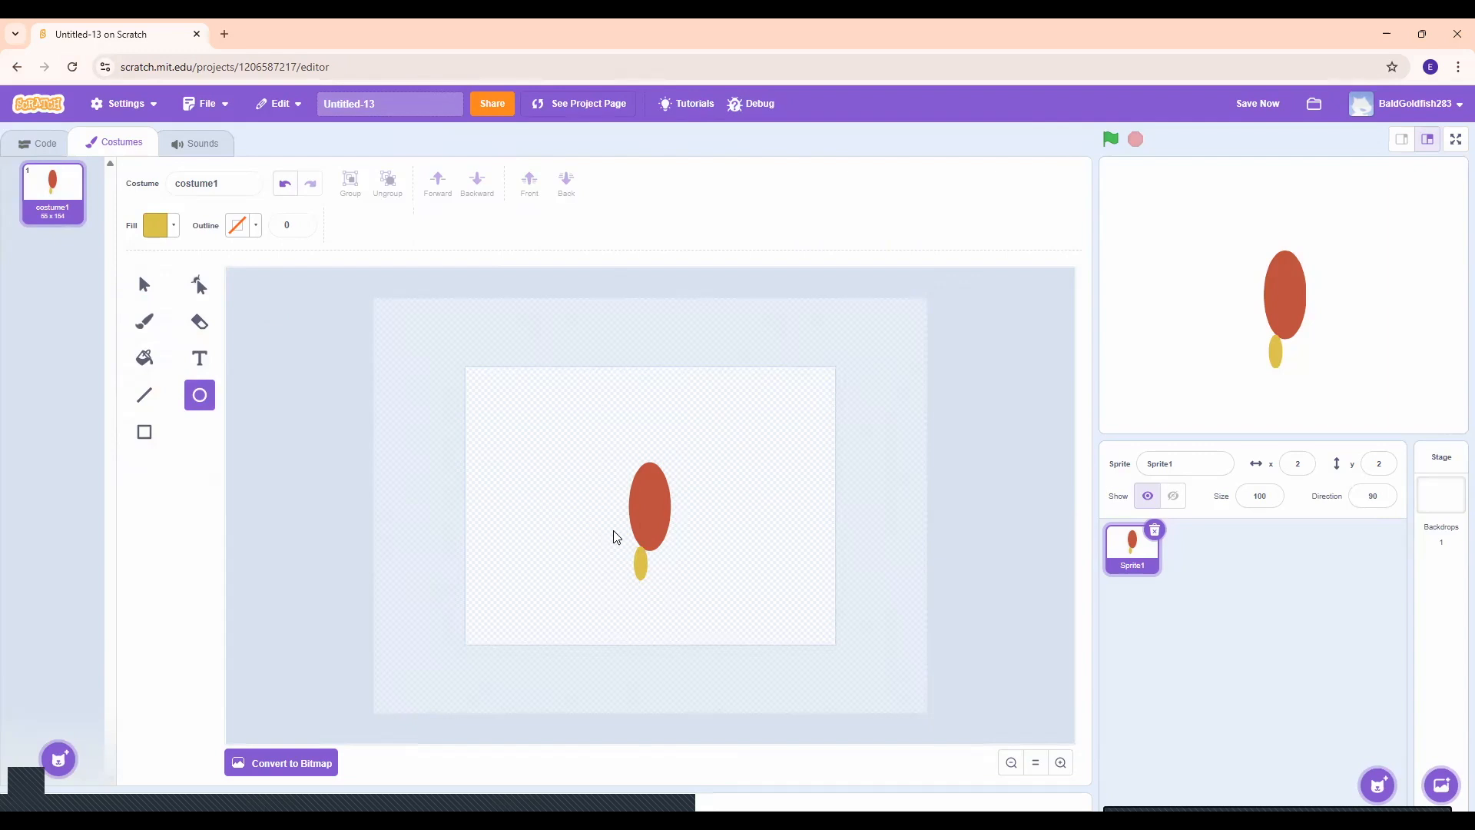
Step: Duplicate the yellow flame and place the copy to the right of the original under the red body
{"action": "left_click", "coordinate": [146, 285]}
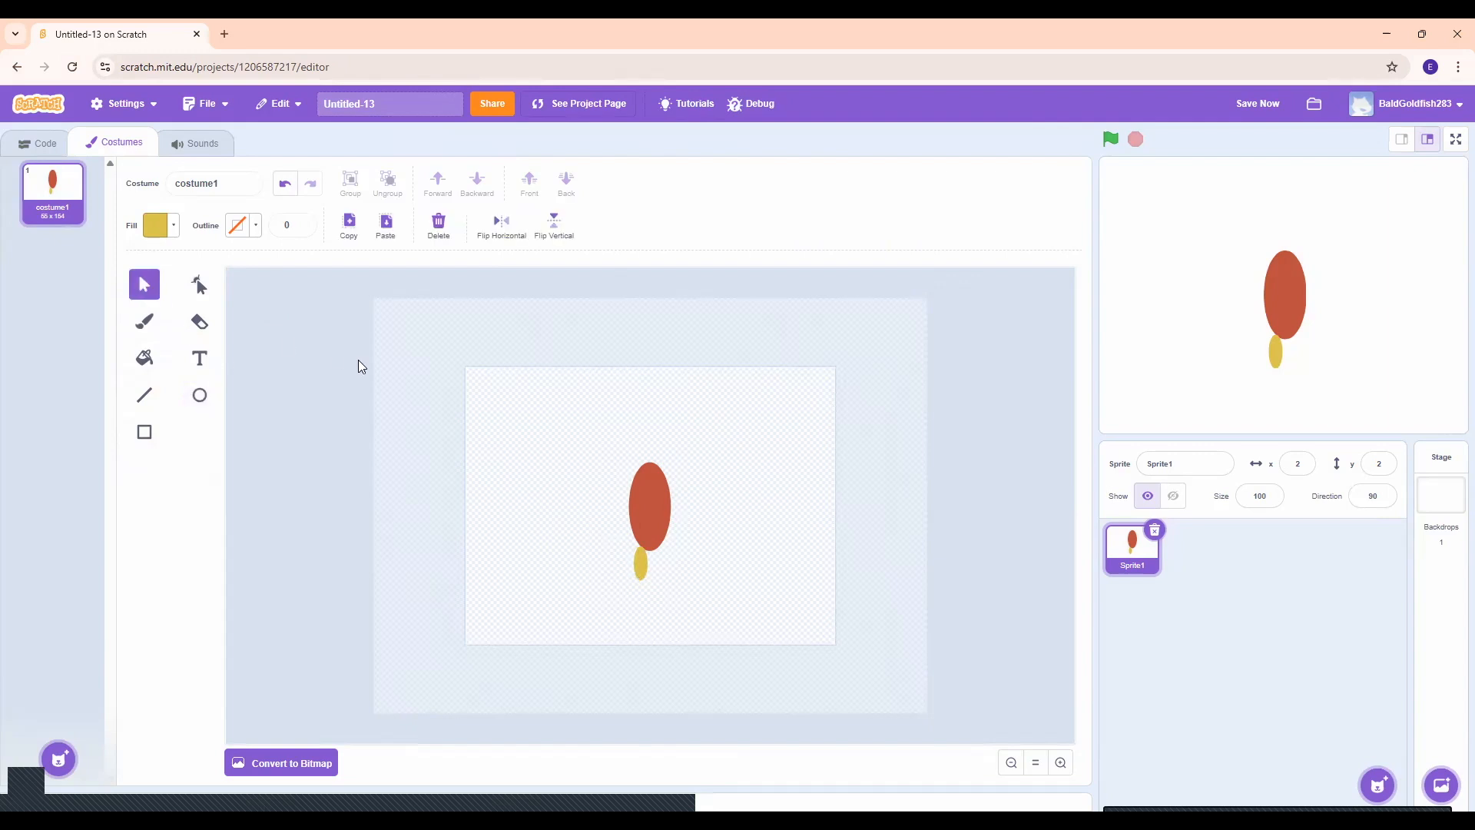
{"action": "left_click", "coordinate": [638, 575]}
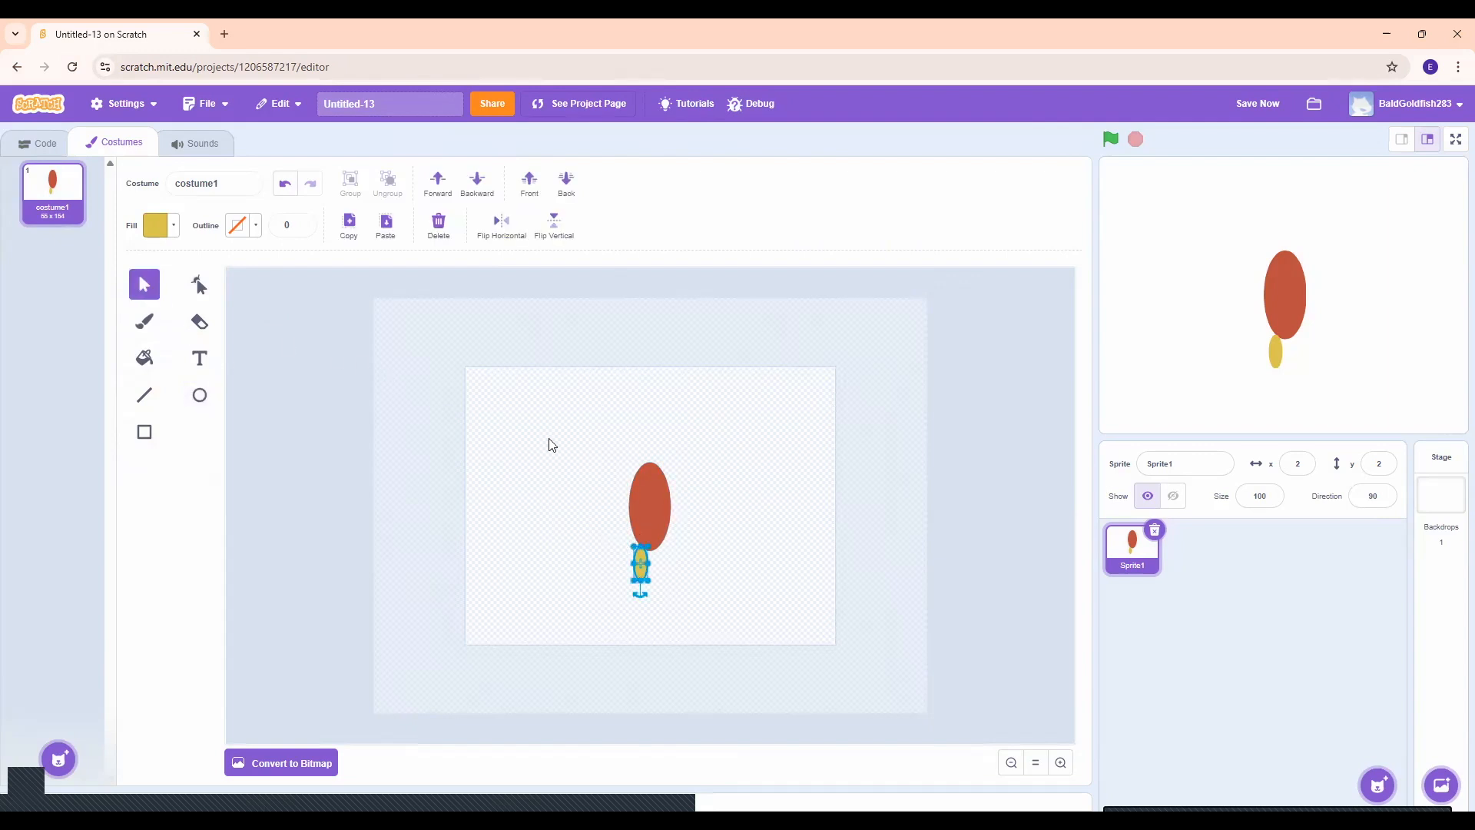
{"action": "left_click", "coordinate": [350, 224]}
{"action": "left_click", "coordinate": [383, 226]}
{"action": "left_click_drag", "start_coordinate": [643, 568], "coordinate": [659, 564]}
{"action": "left_click_drag", "start_coordinate": [660, 564], "coordinate": [660, 565]}
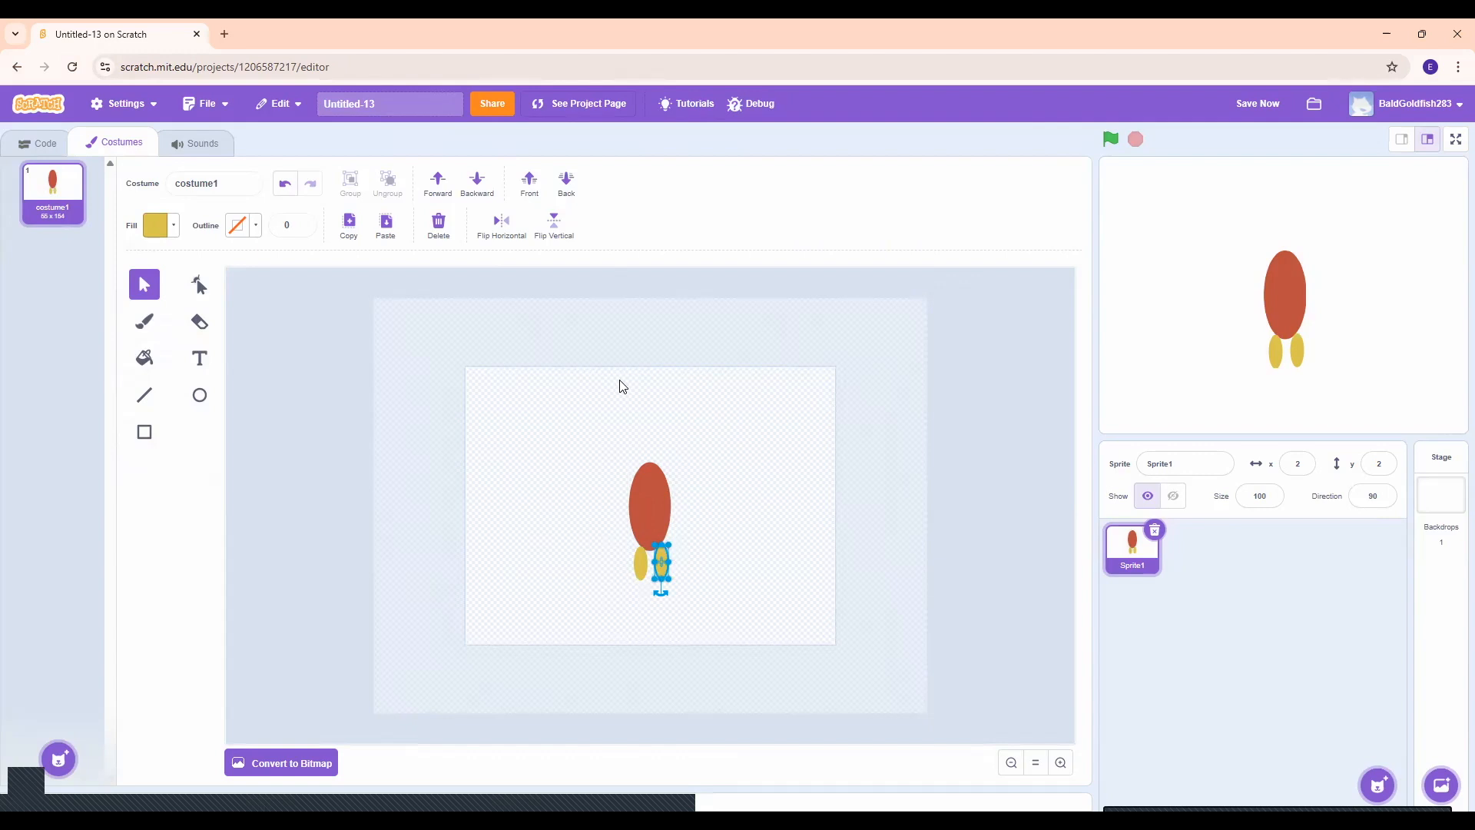
Step: Send both yellow flames to the back so their tops sit behind the red body
{"action": "left_click", "coordinate": [619, 384]}
{"action": "left_click", "coordinate": [665, 572]}
{"action": "left_click", "coordinate": [576, 189]}
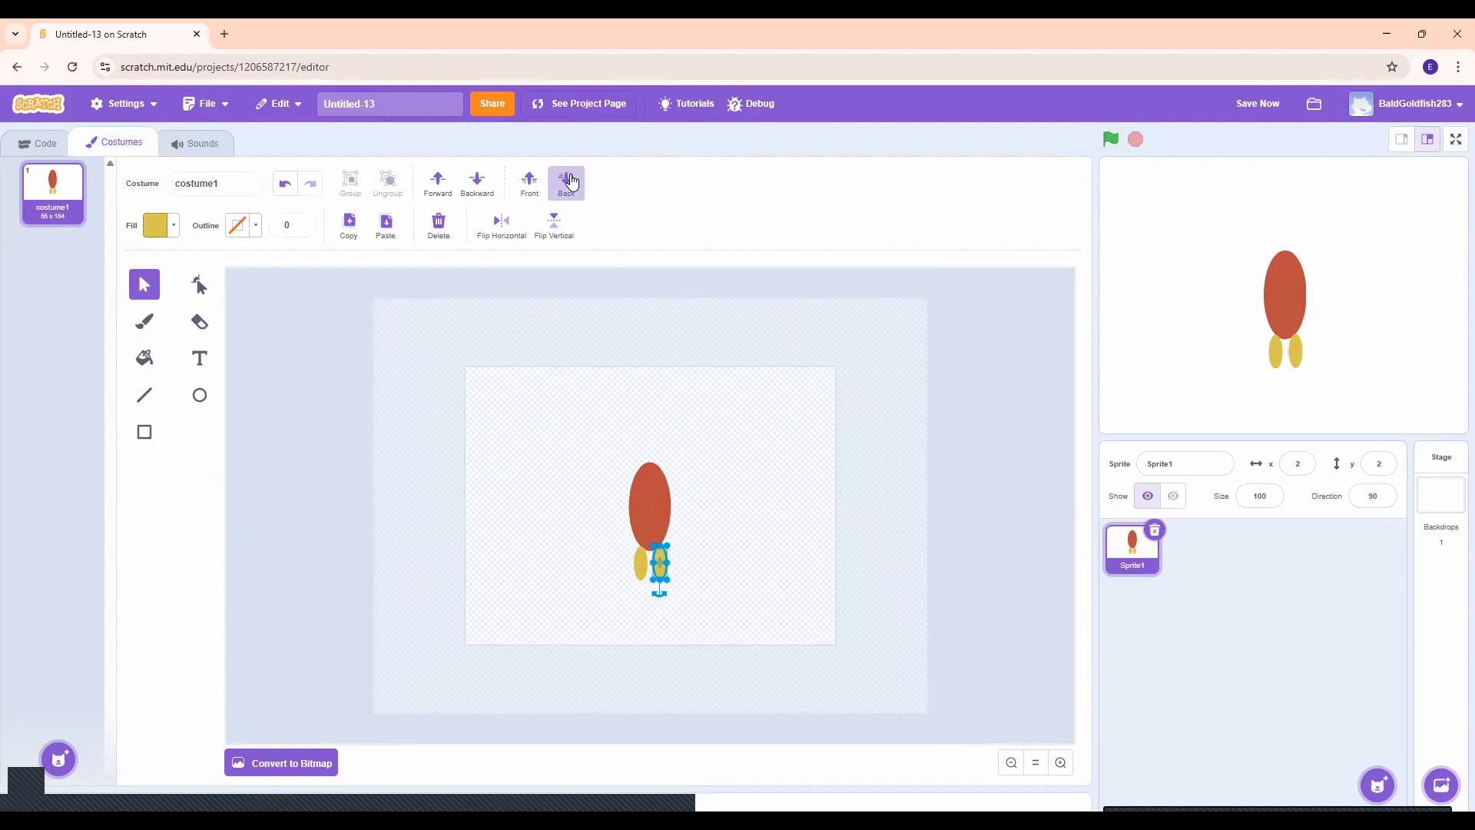
{"action": "left_click", "coordinate": [693, 548]}
{"action": "left_click", "coordinate": [656, 562]}
{"action": "left_click_drag", "start_coordinate": [654, 562], "coordinate": [639, 562]}
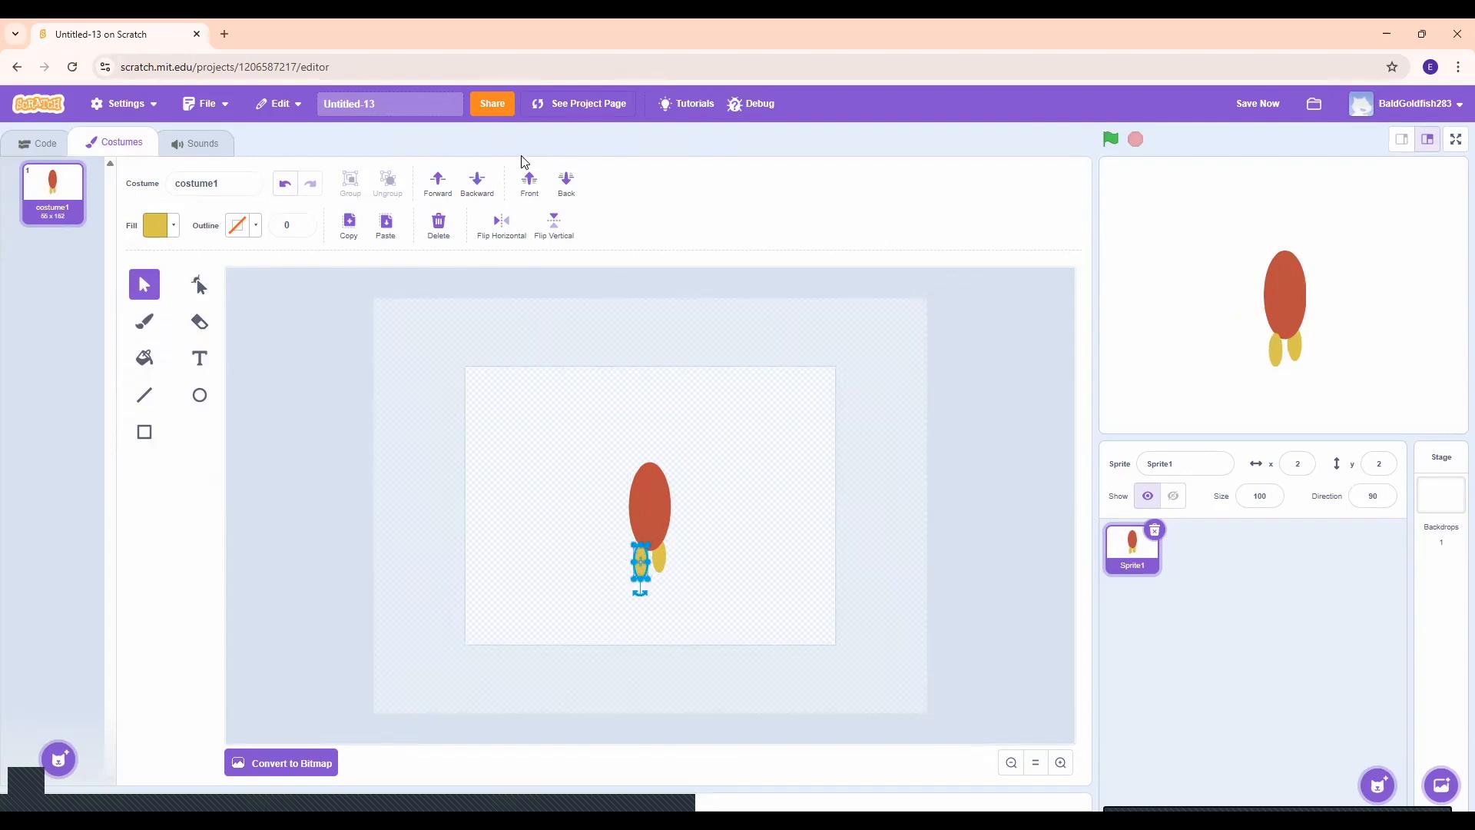
{"action": "left_click", "coordinate": [567, 183]}
{"action": "left_click", "coordinate": [611, 570]}
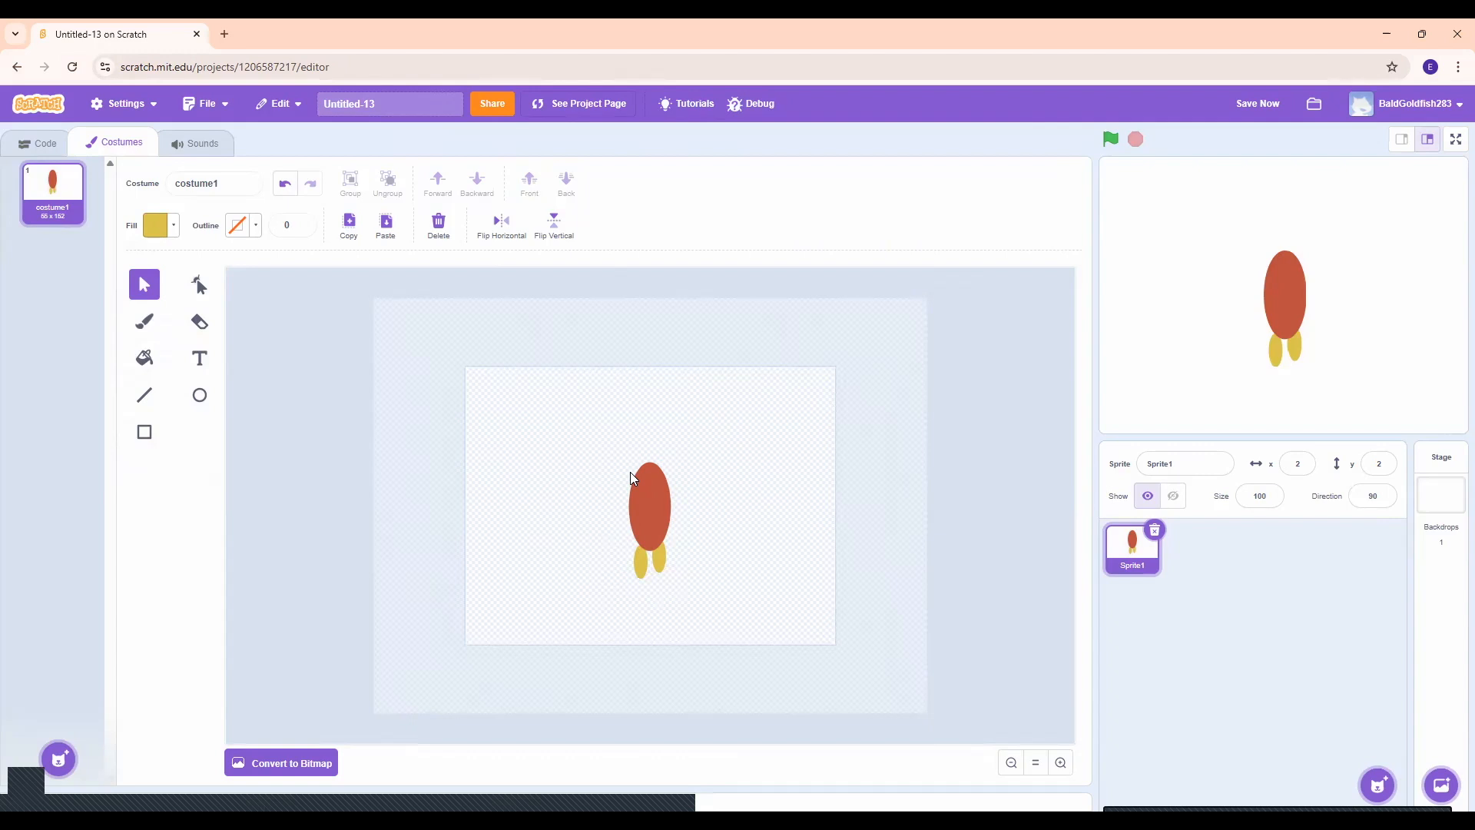
Step: Nudge the two yellow flames so they sit level and tucked under the red body
{"action": "left_click", "coordinate": [639, 569]}
{"action": "left_click_drag", "start_coordinate": [636, 567], "coordinate": [639, 564]}
{"action": "left_click", "coordinate": [711, 537]}
{"action": "left_click", "coordinate": [639, 563]}
{"action": "left_click_drag", "start_coordinate": [640, 564], "coordinate": [637, 561]}
{"action": "left_click", "coordinate": [659, 562]}
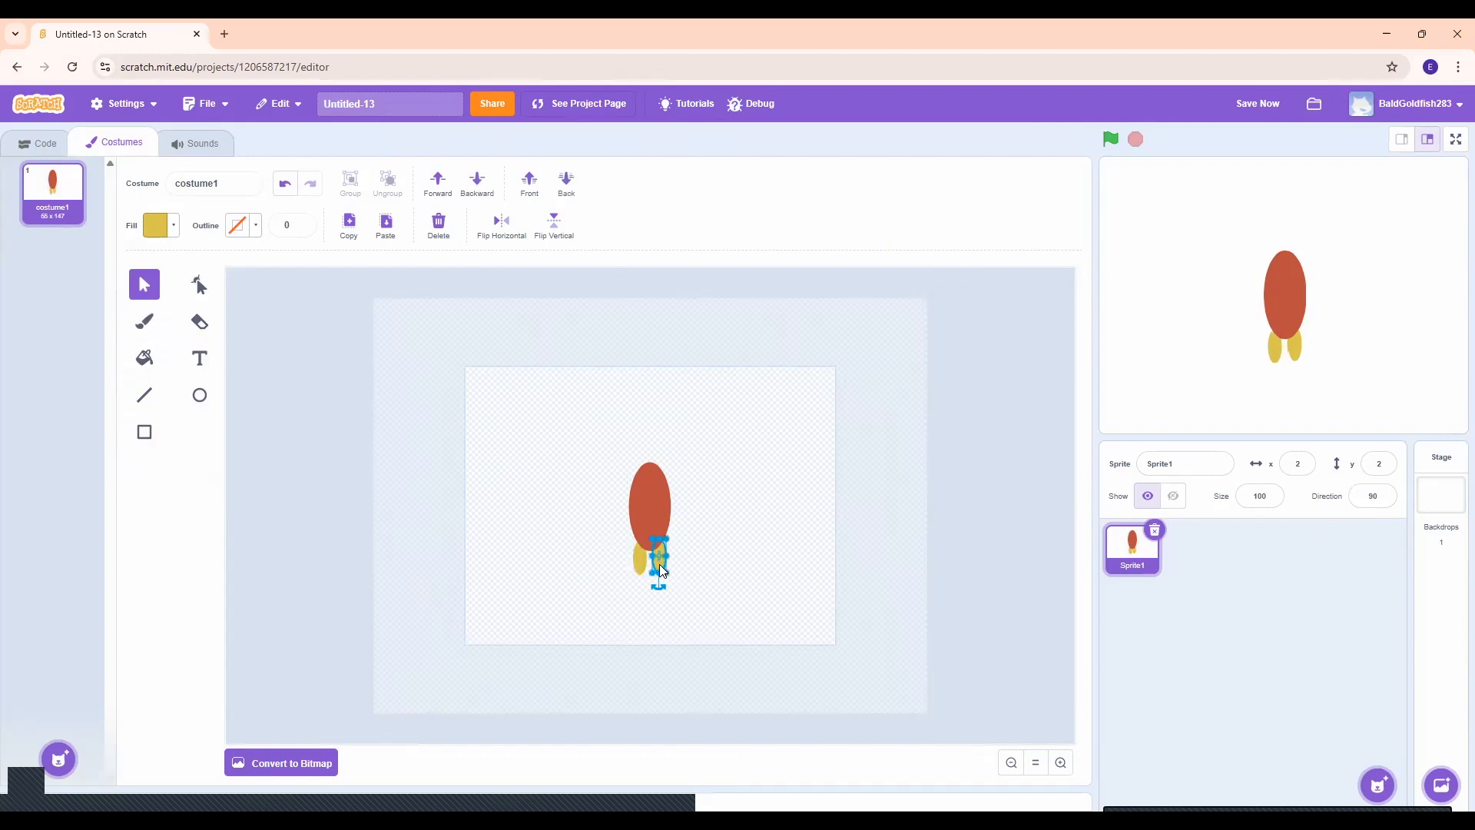
{"action": "left_click_drag", "start_coordinate": [659, 563], "coordinate": [659, 567]}
{"action": "left_click", "coordinate": [700, 551]}
Step: Duplicate the left flame and park the copy in the empty area below the rocket
{"action": "left_click", "coordinate": [639, 561]}
{"action": "left_click", "coordinate": [348, 224]}
{"action": "left_click", "coordinate": [388, 229]}
{"action": "left_click", "coordinate": [577, 618]}
{"action": "left_click_drag", "start_coordinate": [646, 580], "coordinate": [672, 628]}
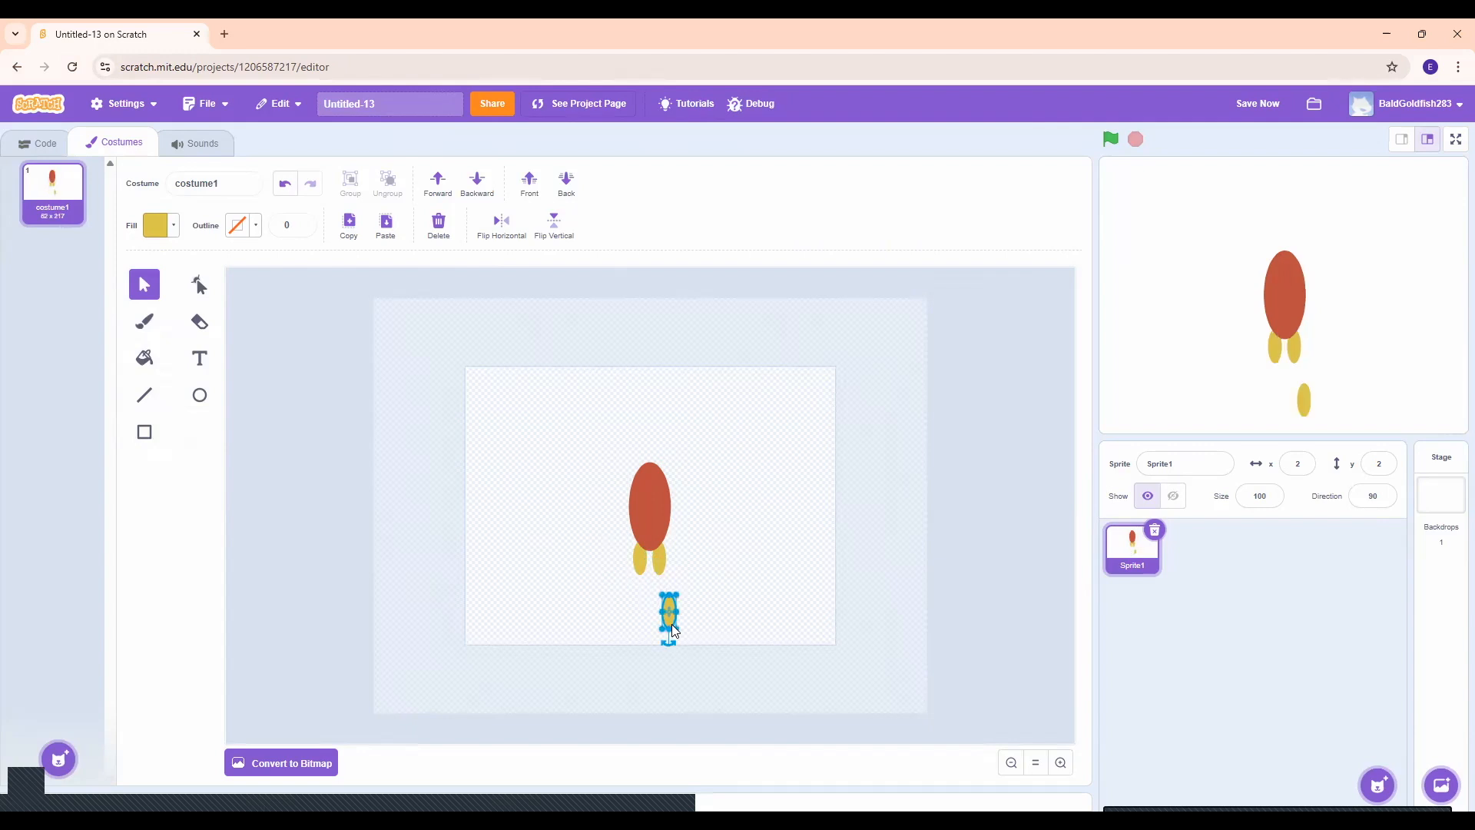
Step: Spread the two attached flames slightly outward and upward to leave a gap between them
{"action": "left_click", "coordinate": [637, 558]}
{"action": "left_click_drag", "start_coordinate": [638, 554], "coordinate": [633, 550]}
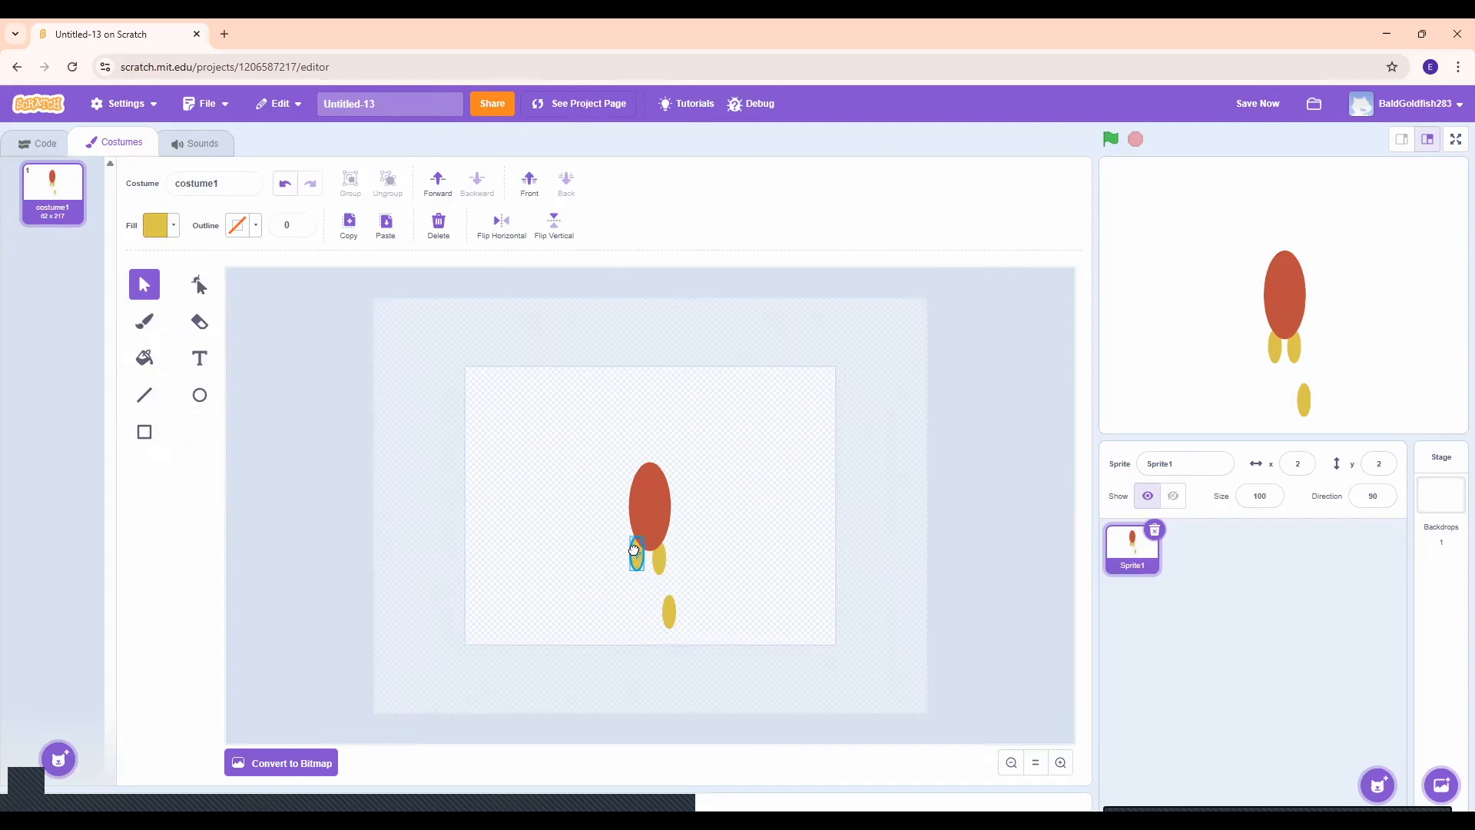
{"action": "left_click", "coordinate": [679, 537]}
{"action": "left_click", "coordinate": [658, 565]}
{"action": "left_click_drag", "start_coordinate": [662, 560], "coordinate": [665, 558]}
{"action": "left_click_drag", "start_coordinate": [664, 557], "coordinate": [662, 557]}
{"action": "left_click", "coordinate": [675, 583]}
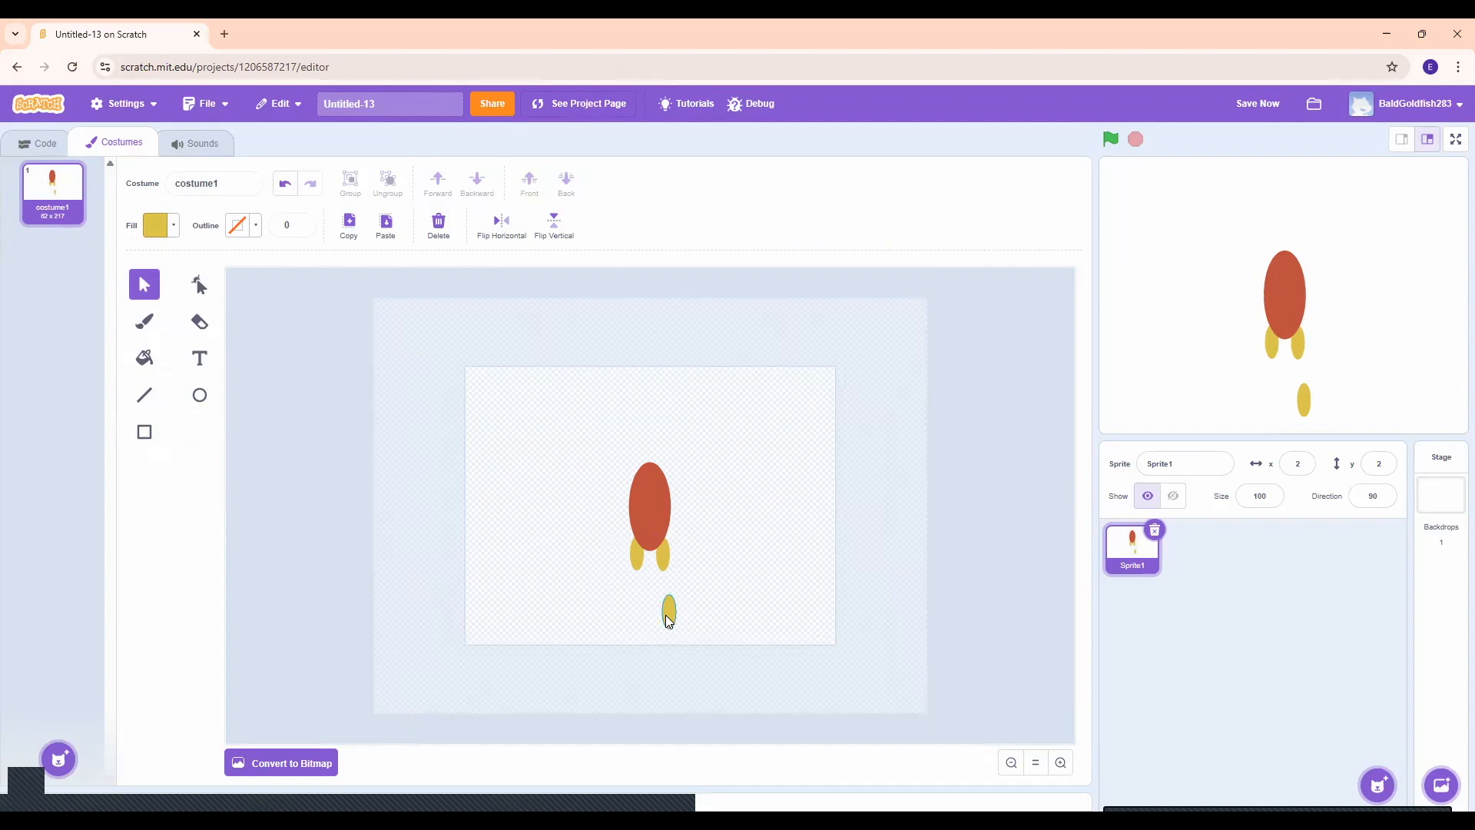
Step: Move the third flame into the gap between the other two and centre it under the red body
{"action": "left_click_drag", "start_coordinate": [668, 615], "coordinate": [650, 573]}
{"action": "left_click", "coordinate": [608, 467]}
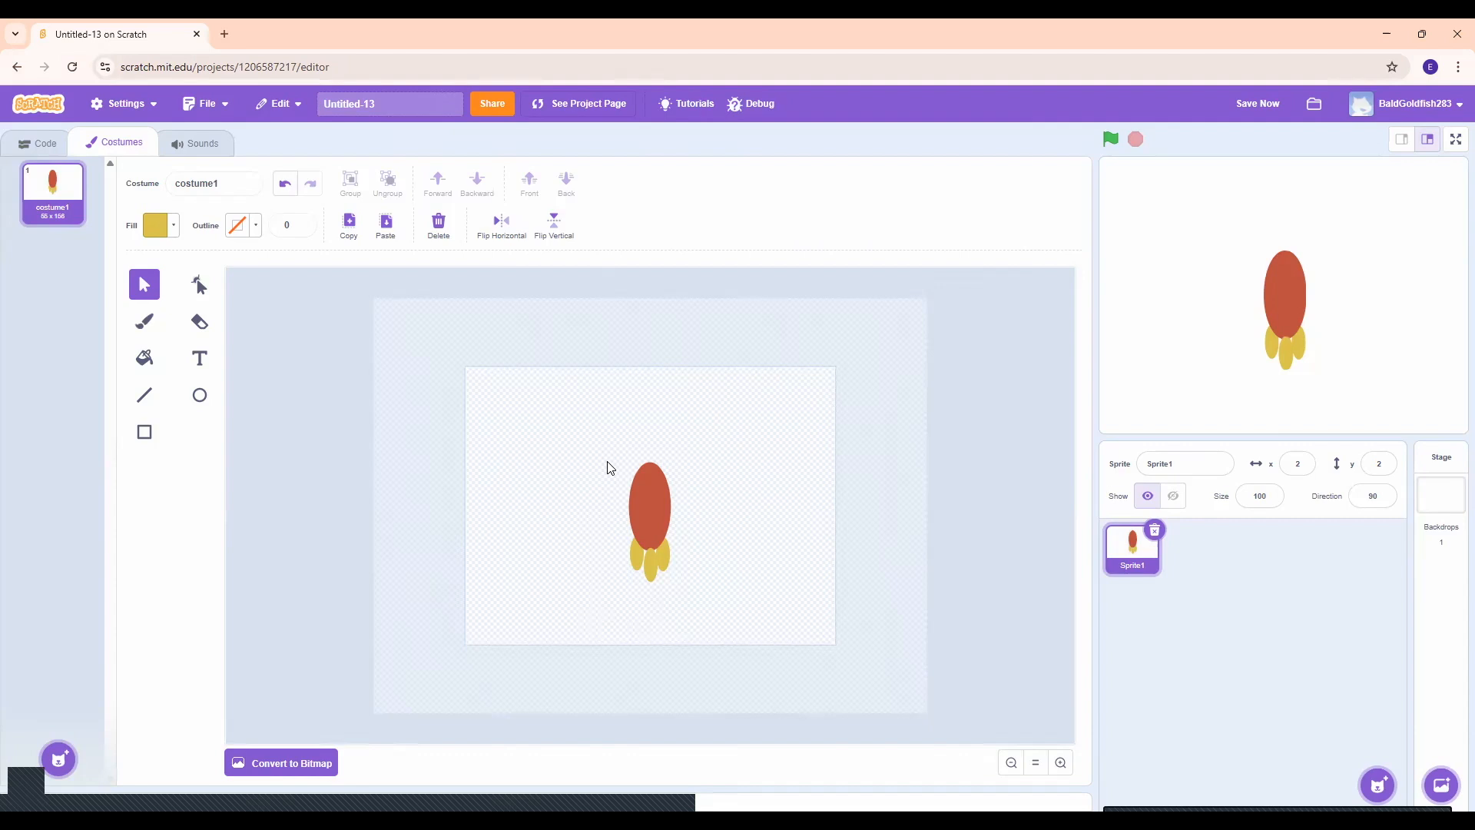
{"action": "left_click", "coordinate": [649, 574]}
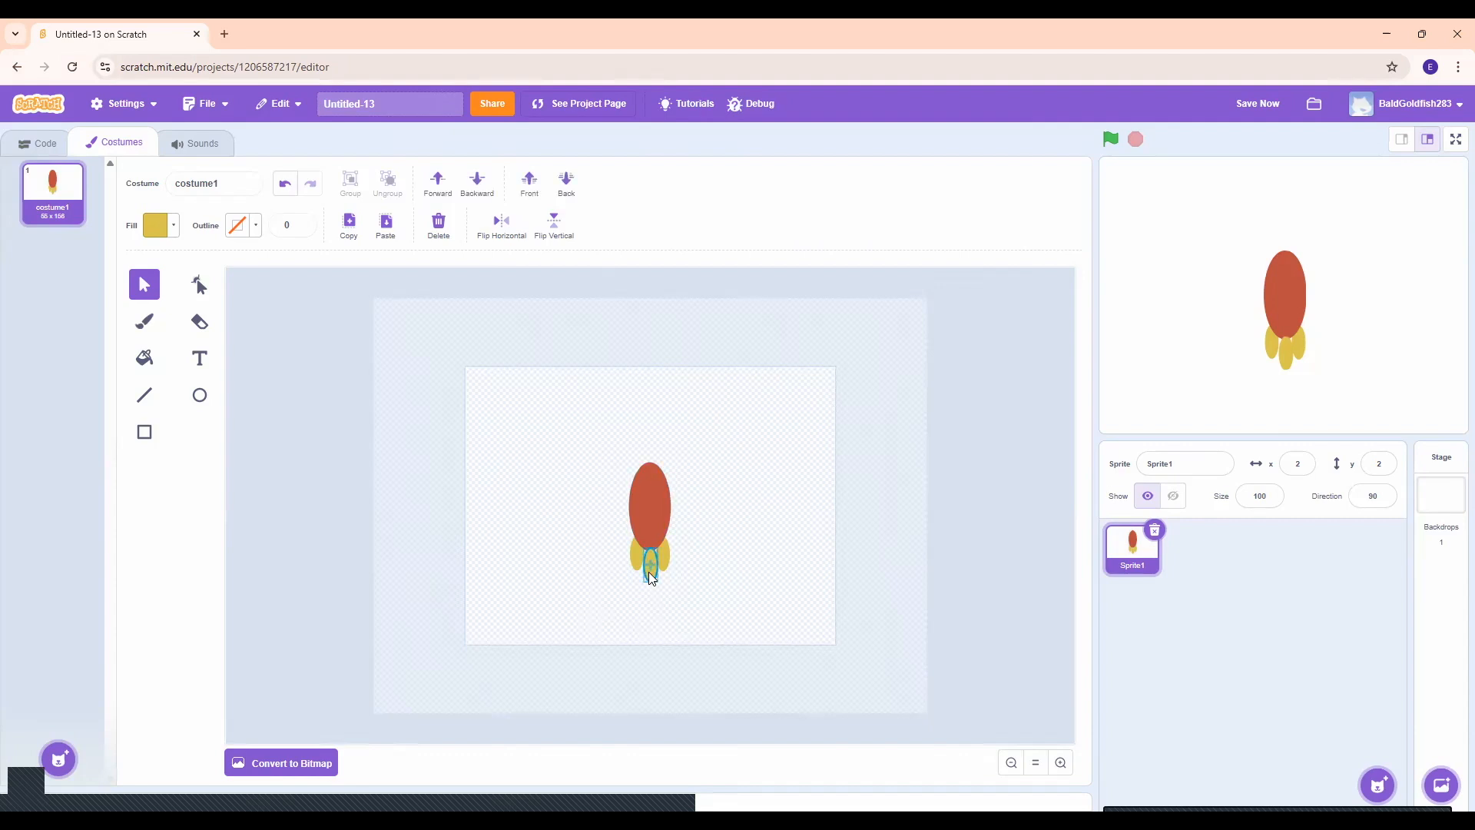
{"action": "left_click_drag", "start_coordinate": [649, 573], "coordinate": [647, 570]}
{"action": "left_click", "coordinate": [711, 535]}
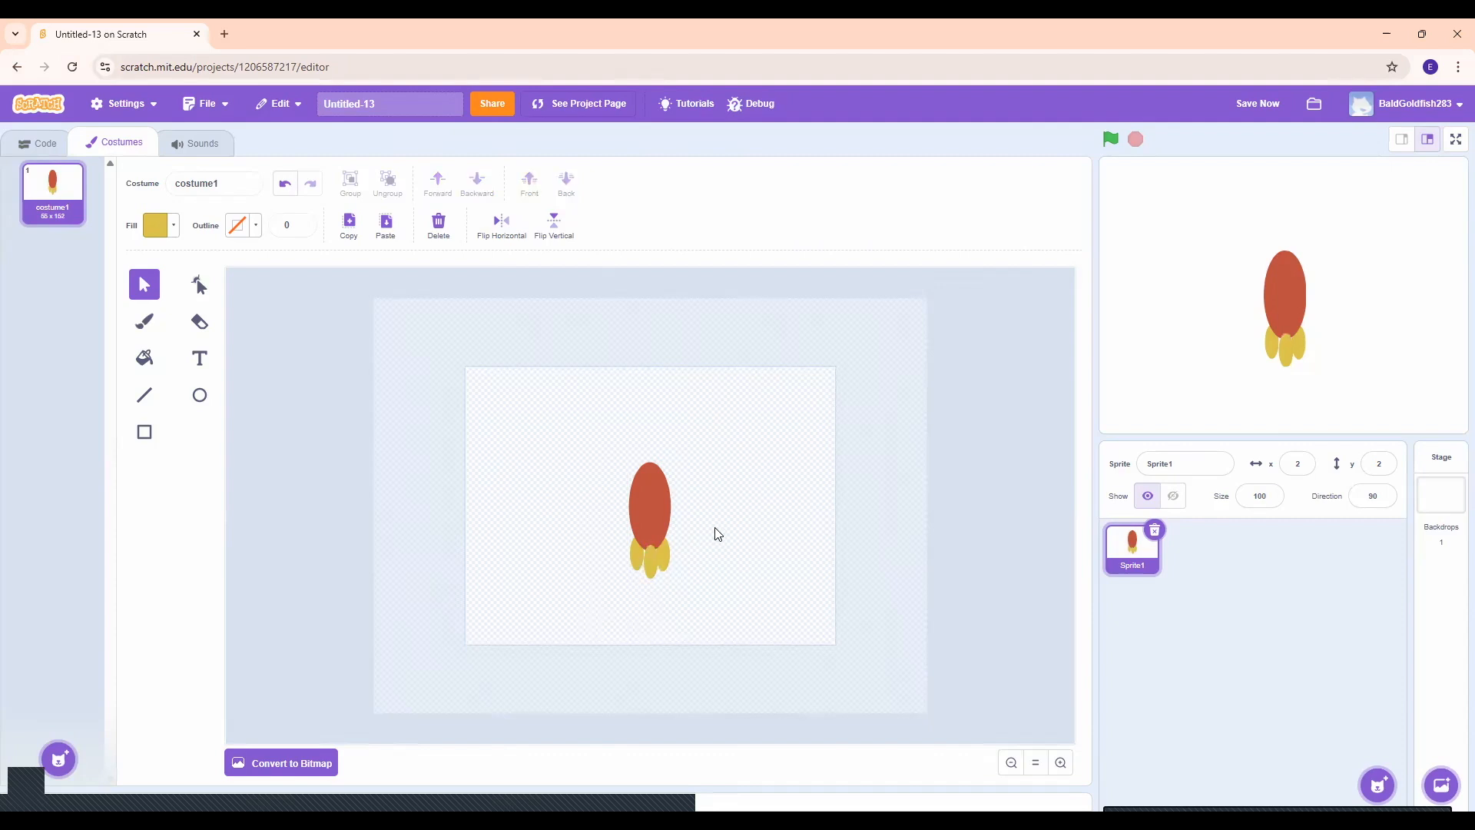
{"action": "left_click", "coordinate": [650, 569]}
{"action": "left_click", "coordinate": [721, 547]}
Step: Draw a small circle in cyan fill (color 50, saturation 68, brightness 87) and place it at the centre of the red body
{"action": "left_click", "coordinate": [201, 395]}
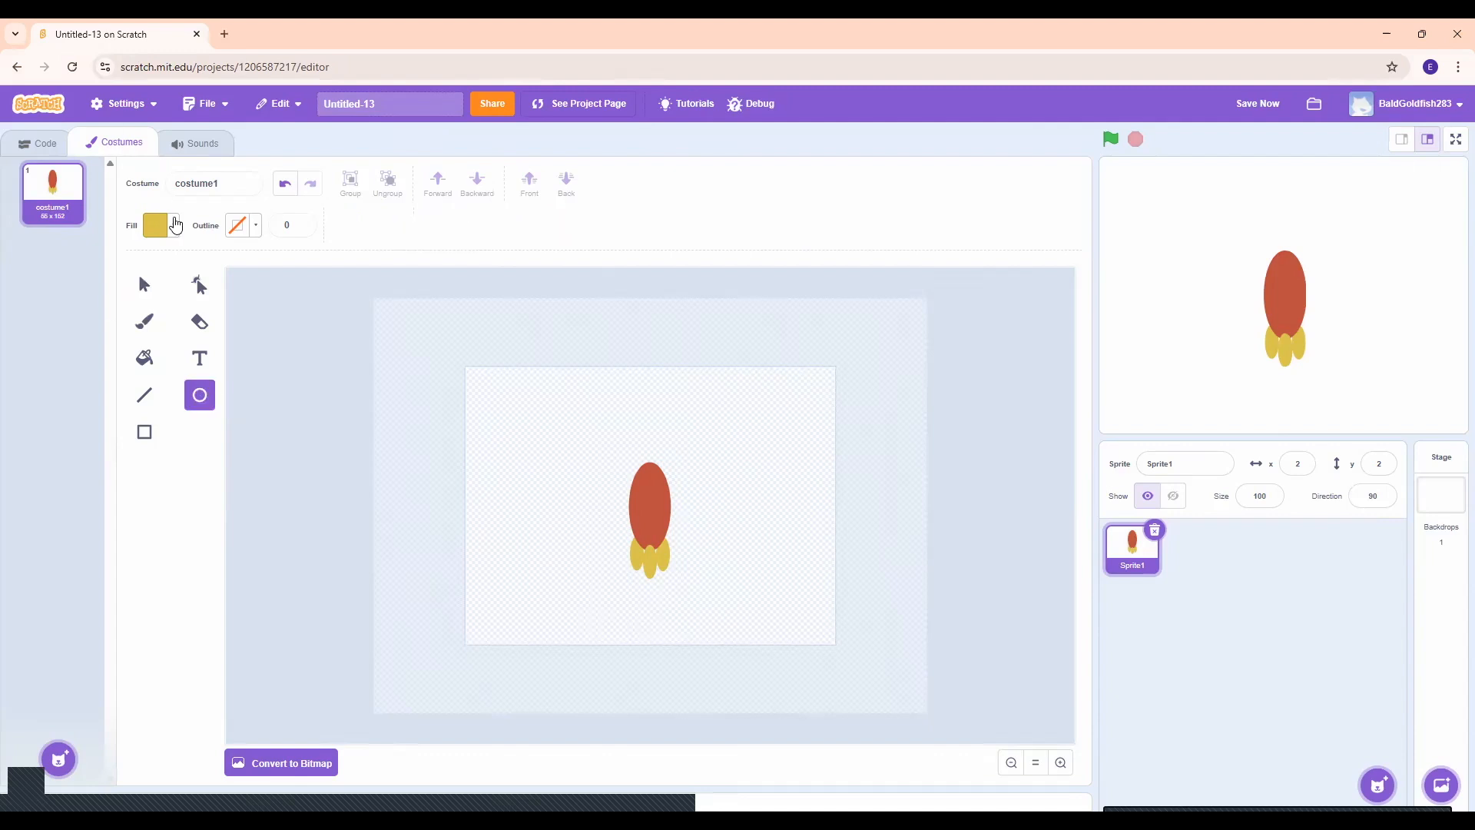
{"action": "left_click", "coordinate": [175, 224]}
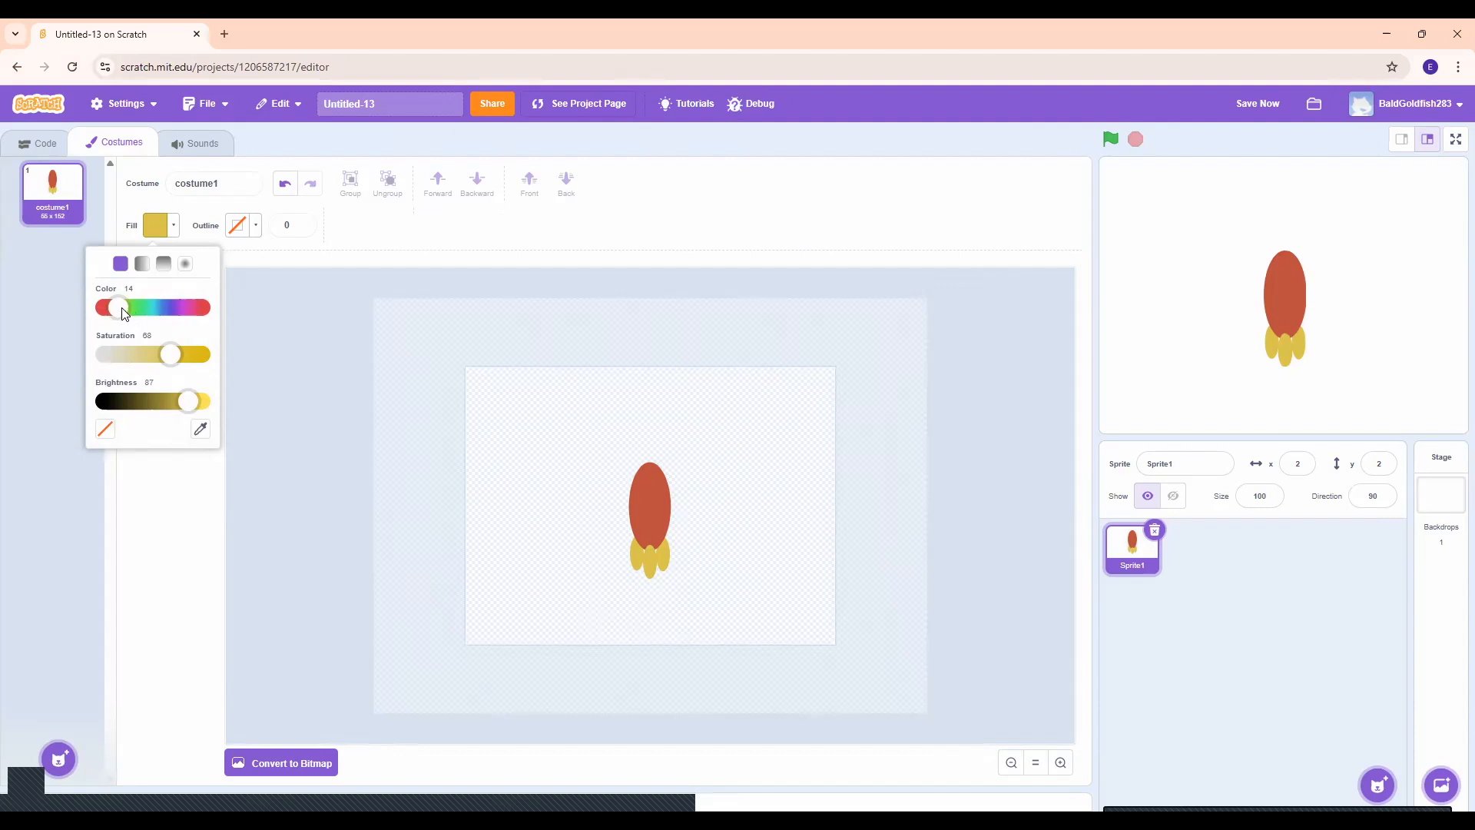
{"action": "left_click_drag", "start_coordinate": [123, 313], "coordinate": [157, 330]}
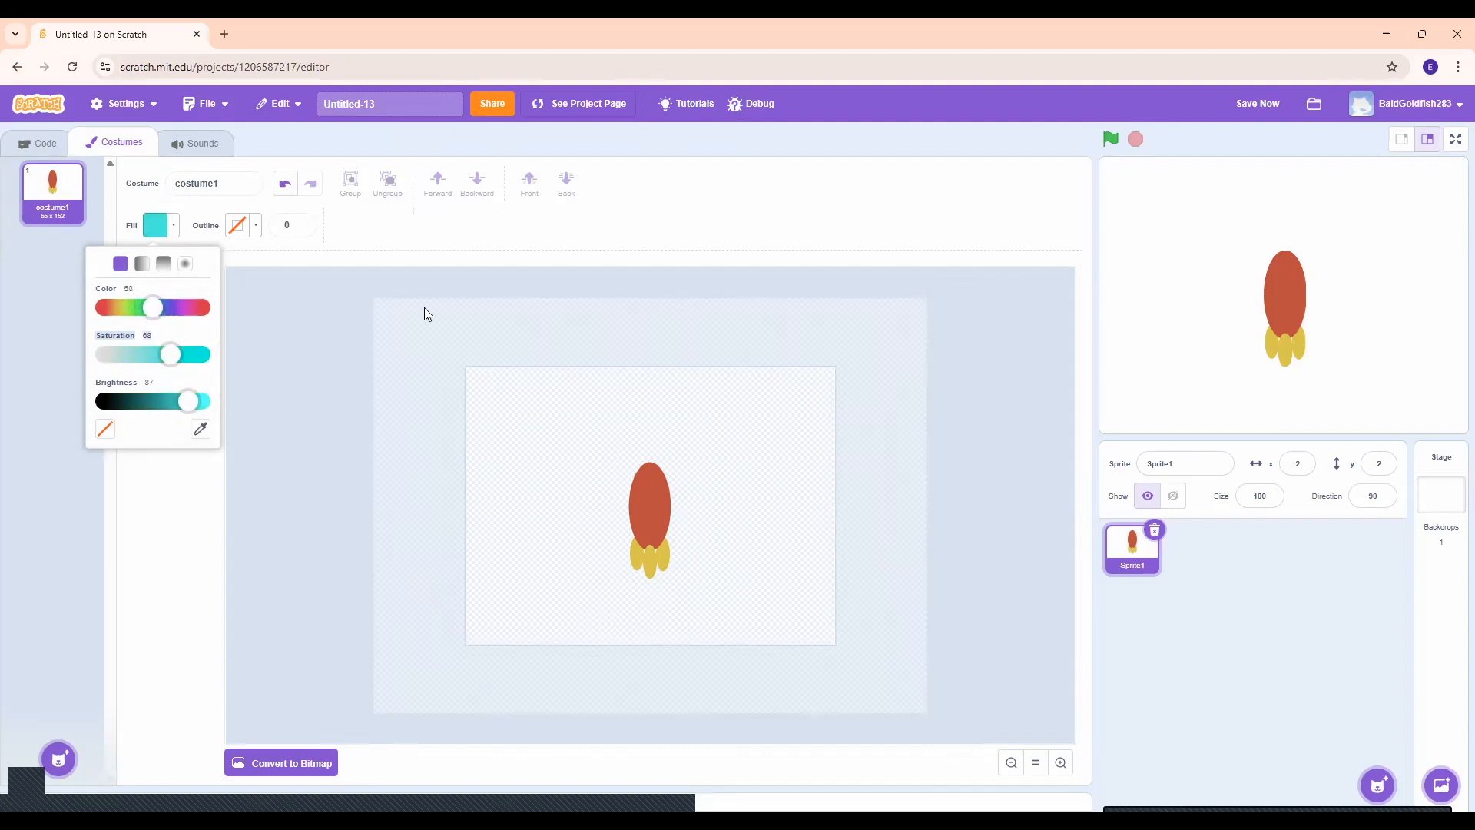
{"action": "left_click", "coordinate": [421, 371]}
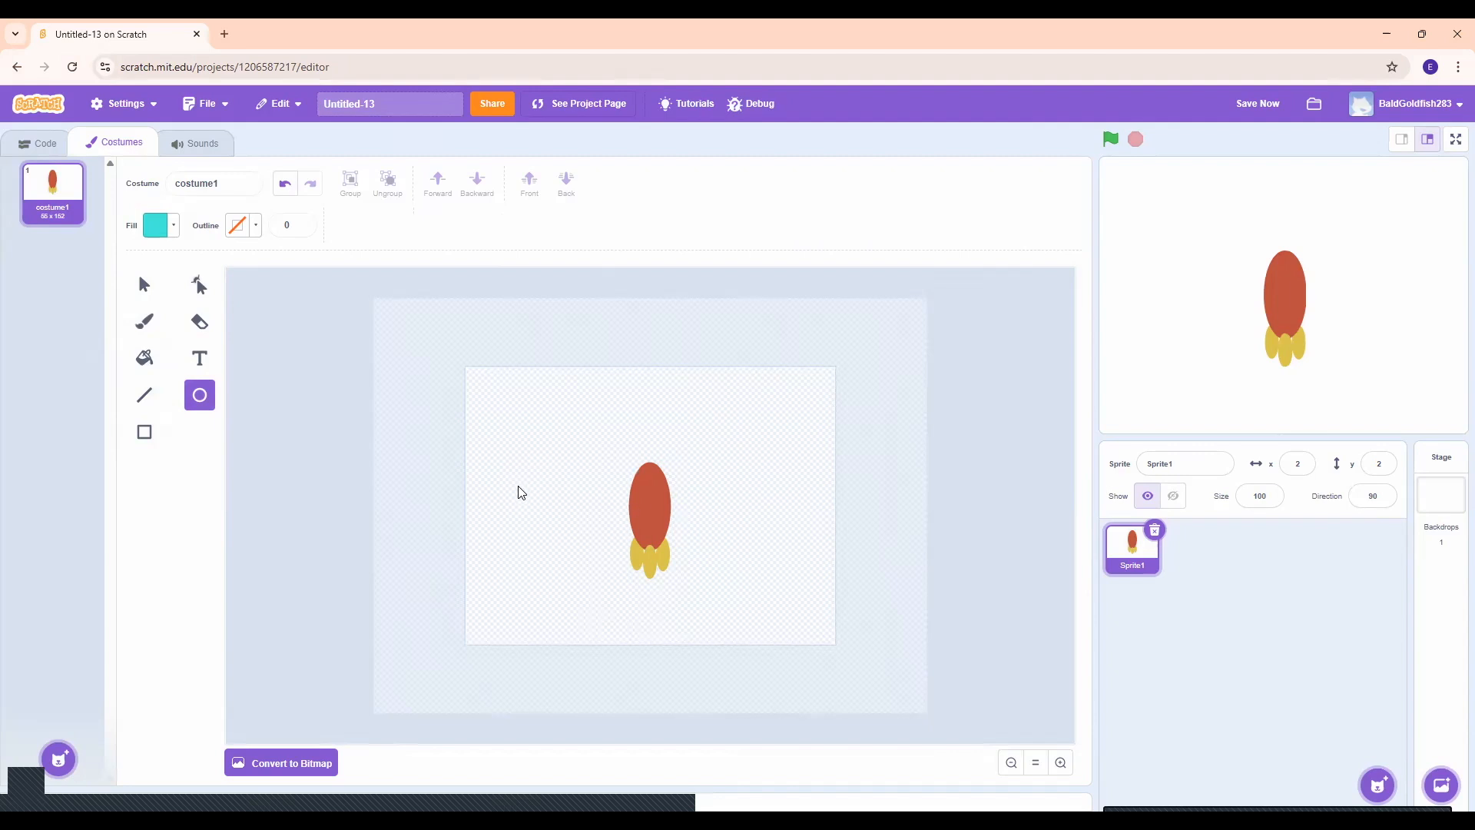
{"action": "left_click_drag", "start_coordinate": [520, 490], "coordinate": [540, 515]}
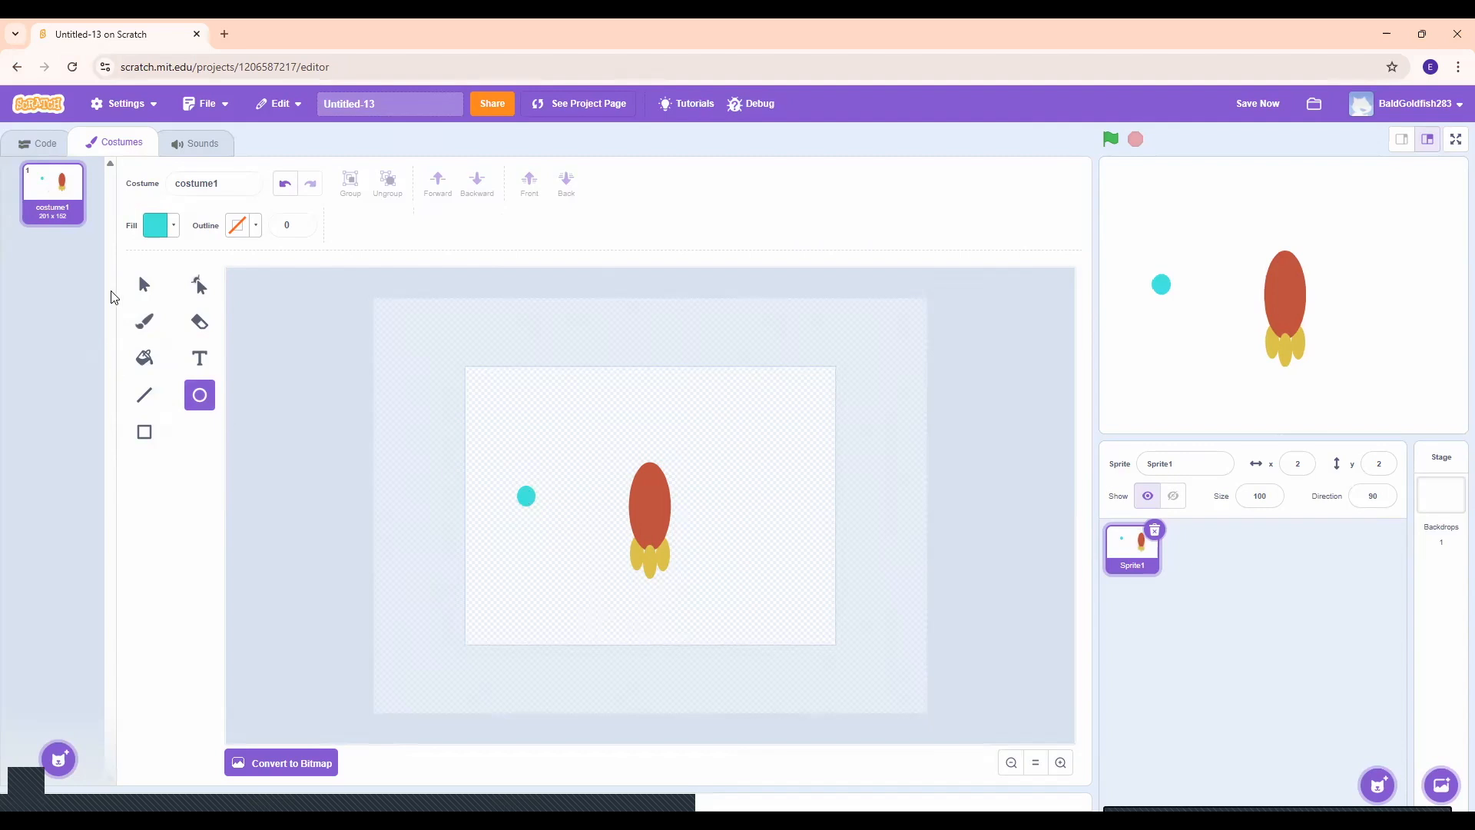
{"action": "left_click", "coordinate": [144, 284]}
{"action": "left_click_drag", "start_coordinate": [522, 496], "coordinate": [646, 505]}
{"action": "left_click", "coordinate": [734, 463]}
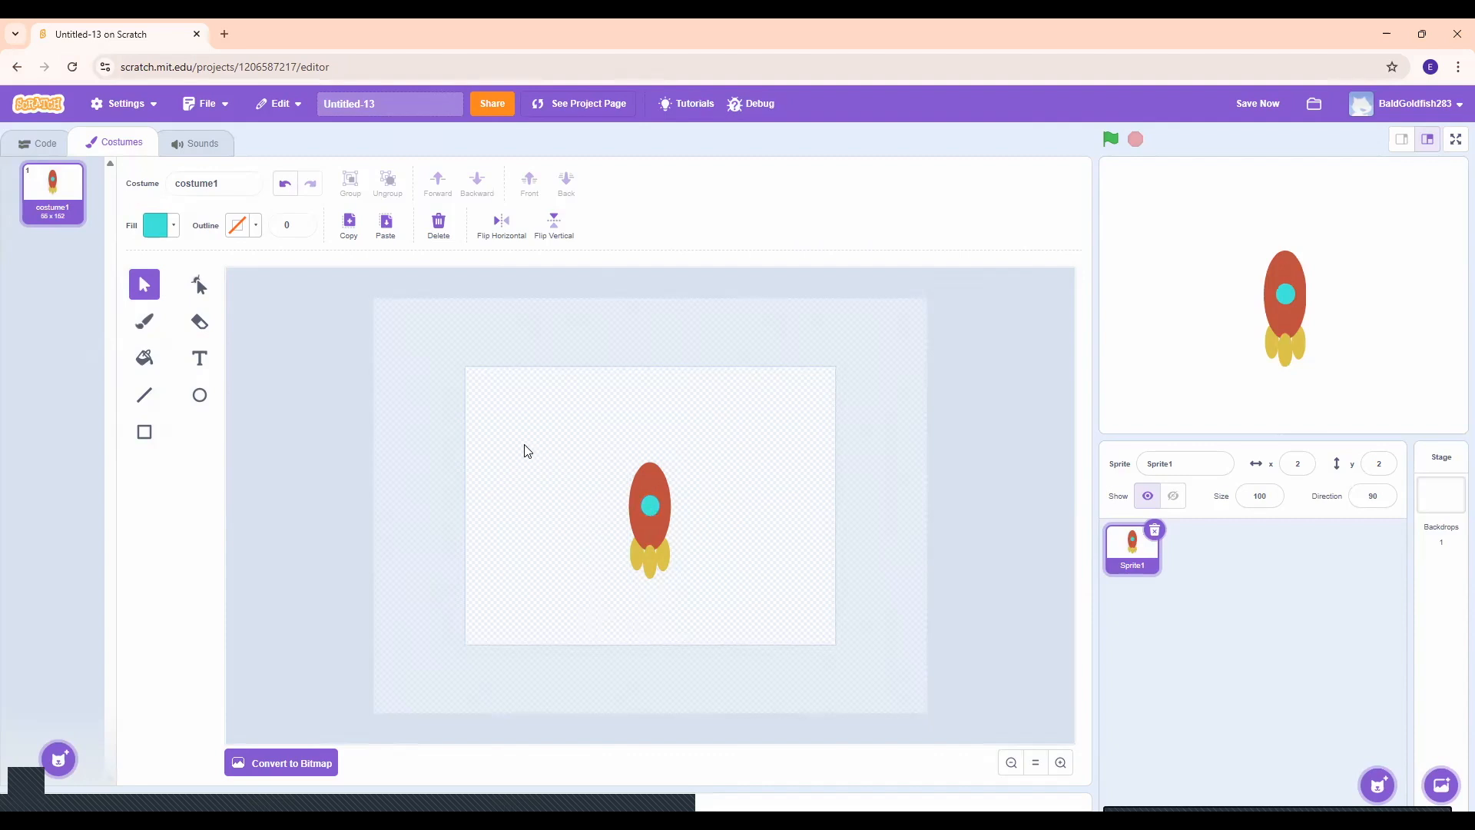
Step: Duplicate the cyan window and place the copy directly below the centre window
{"action": "left_click", "coordinate": [650, 507]}
{"action": "left_click", "coordinate": [347, 229]}
{"action": "left_click", "coordinate": [385, 230]}
{"action": "left_click", "coordinate": [699, 459]}
{"action": "left_click_drag", "start_coordinate": [653, 509], "coordinate": [653, 531]}
{"action": "left_click", "coordinate": [708, 527]}
Step: Duplicate the centre window again and place the copy directly above it, aligned in the column
{"action": "left_click", "coordinate": [647, 510]}
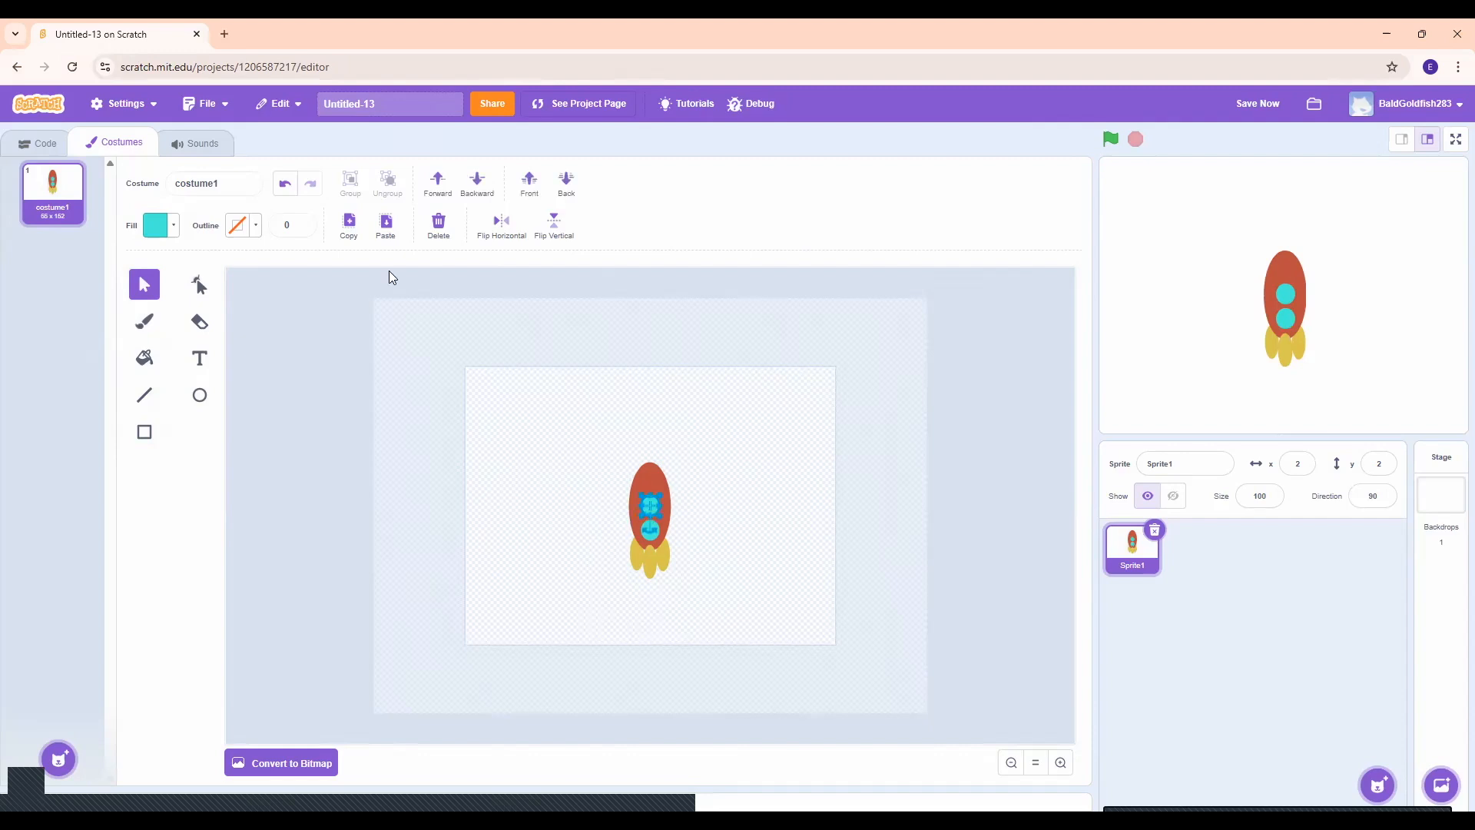
{"action": "left_click", "coordinate": [349, 240]}
{"action": "left_click", "coordinate": [384, 235]}
{"action": "left_click", "coordinate": [751, 427]}
{"action": "left_click_drag", "start_coordinate": [658, 519], "coordinate": [653, 481]}
{"action": "left_click_drag", "start_coordinate": [653, 481], "coordinate": [653, 484]}
{"action": "left_click", "coordinate": [698, 475]}
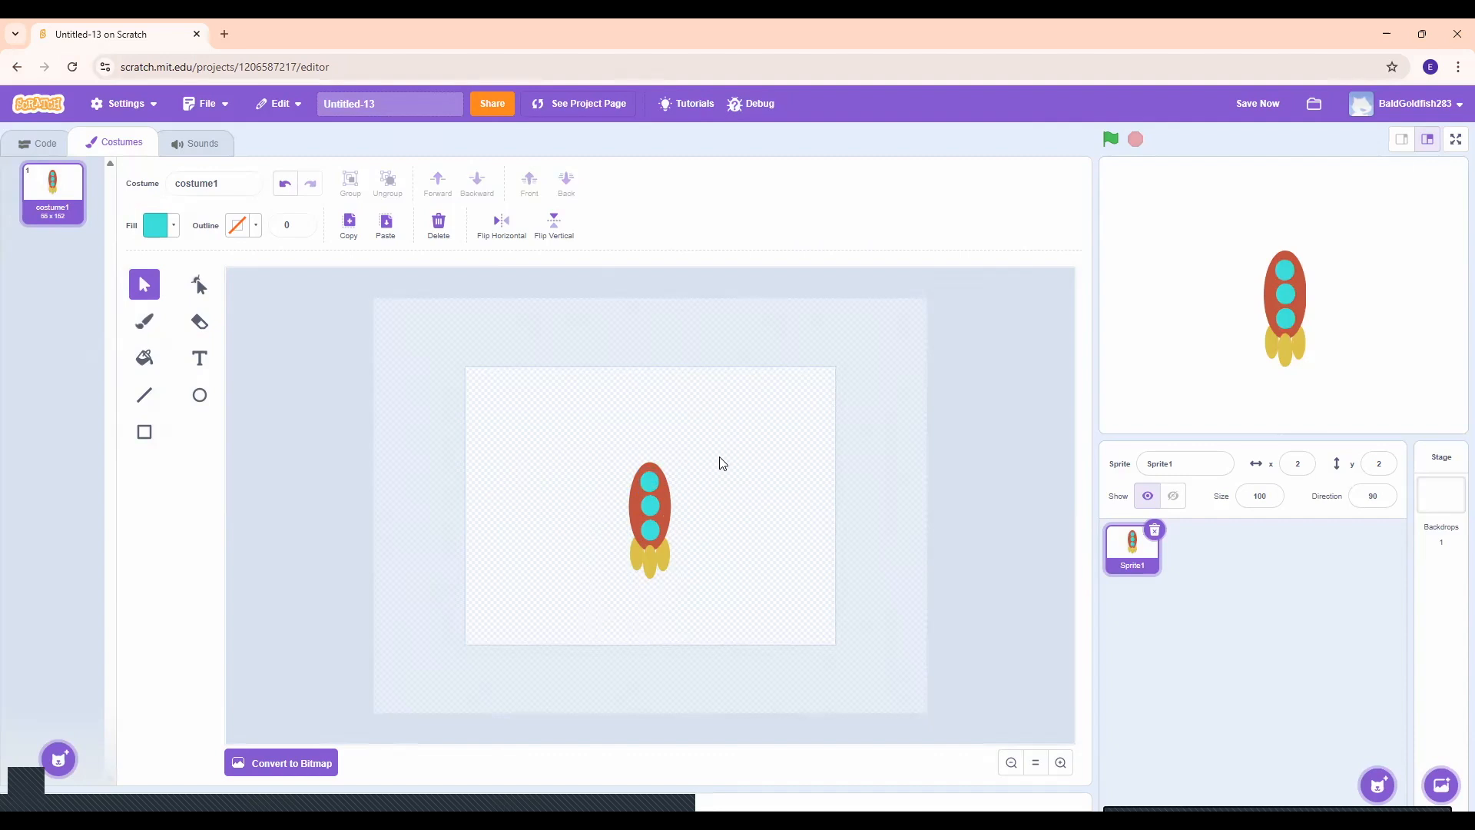
{"action": "left_click", "coordinate": [651, 482]}
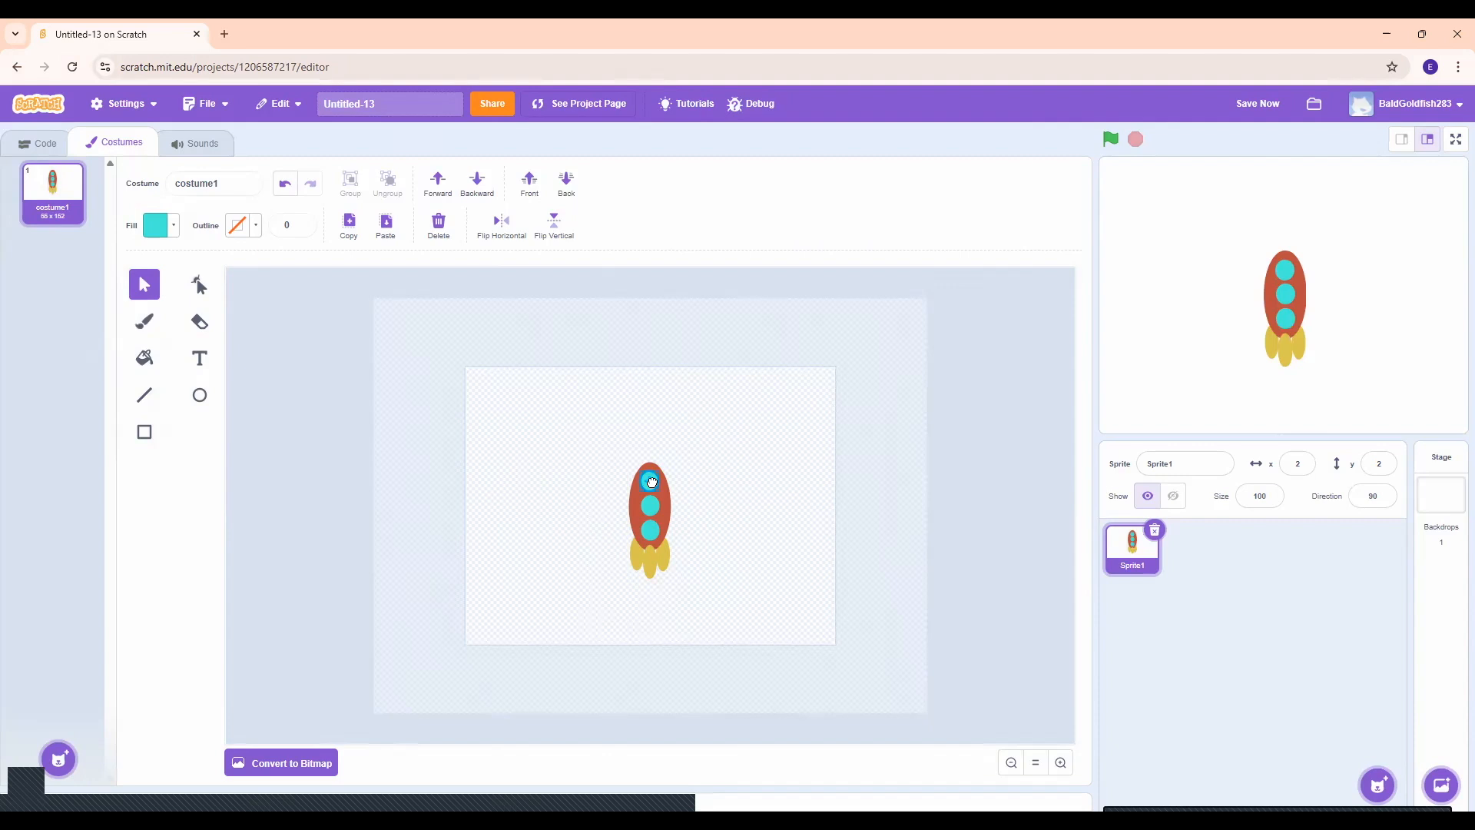
Step: Select the red body, the flames and all three windows, and group them into one rocket object
{"action": "left_click", "coordinate": [709, 470]}
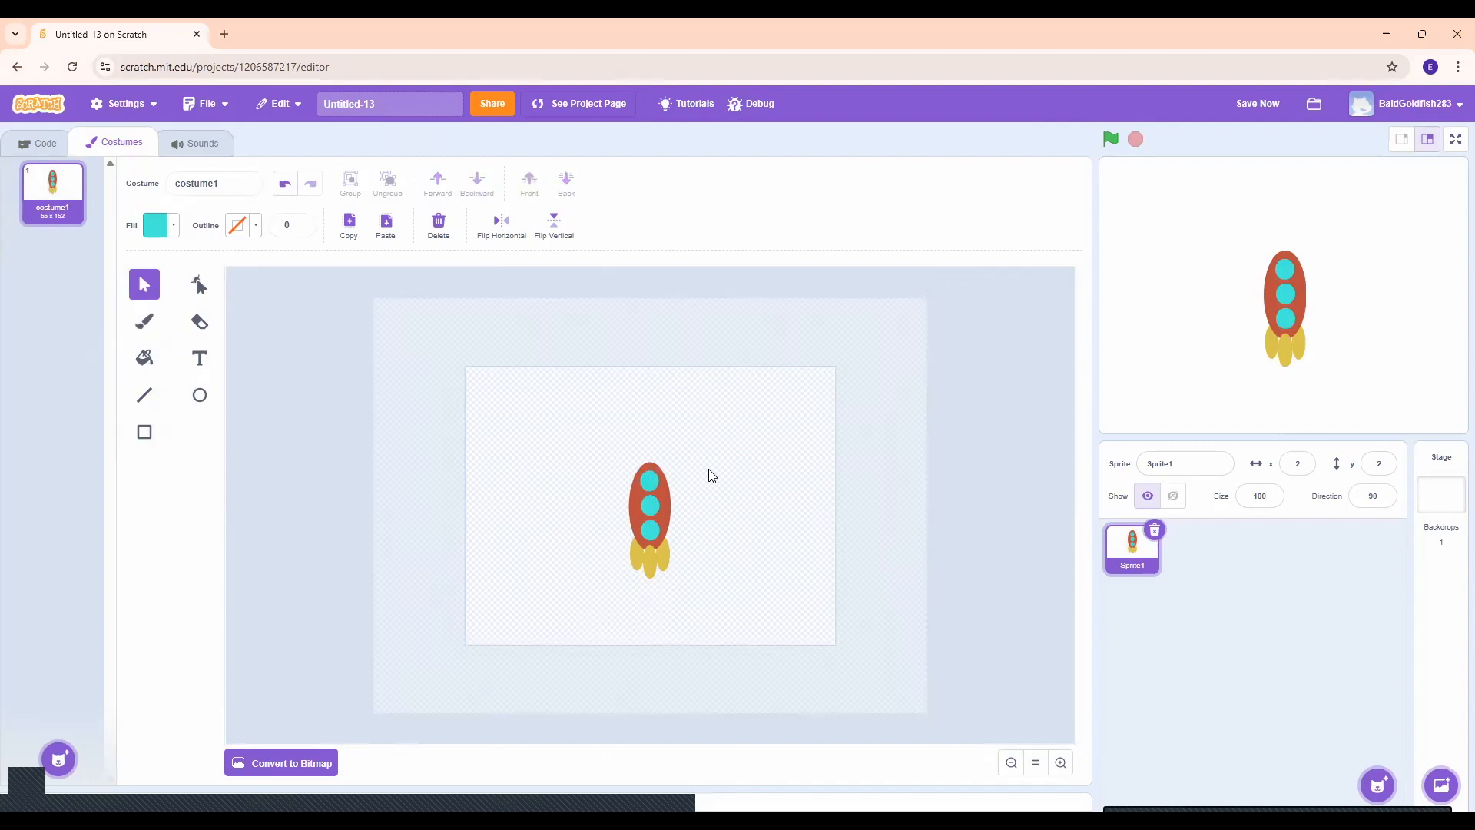
{"action": "left_click_drag", "start_coordinate": [587, 436], "coordinate": [569, 444]}
{"action": "left_click_drag", "start_coordinate": [547, 424], "coordinate": [734, 605]}
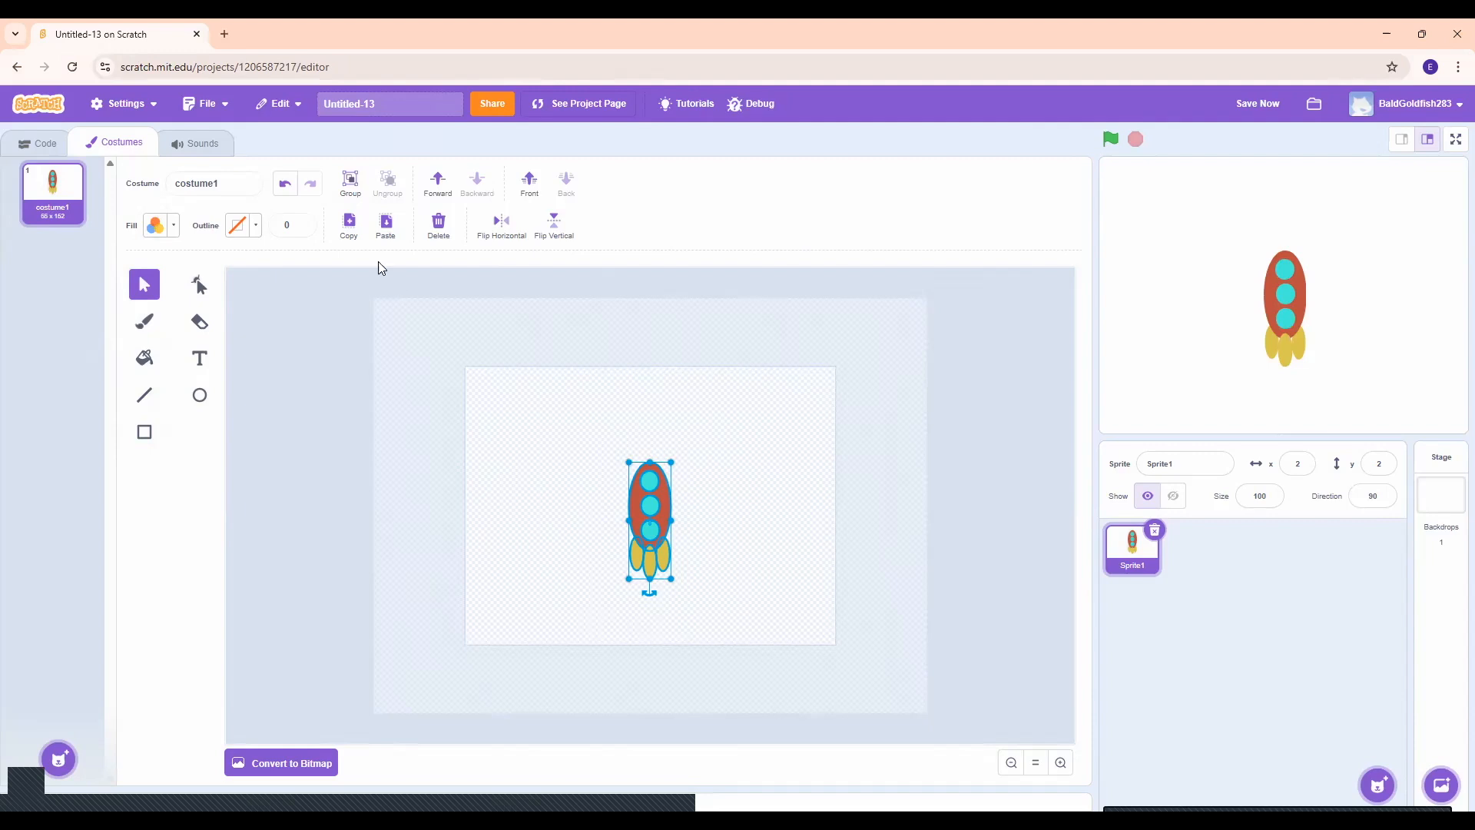
{"action": "left_click", "coordinate": [350, 180]}
{"action": "left_click", "coordinate": [732, 381]}
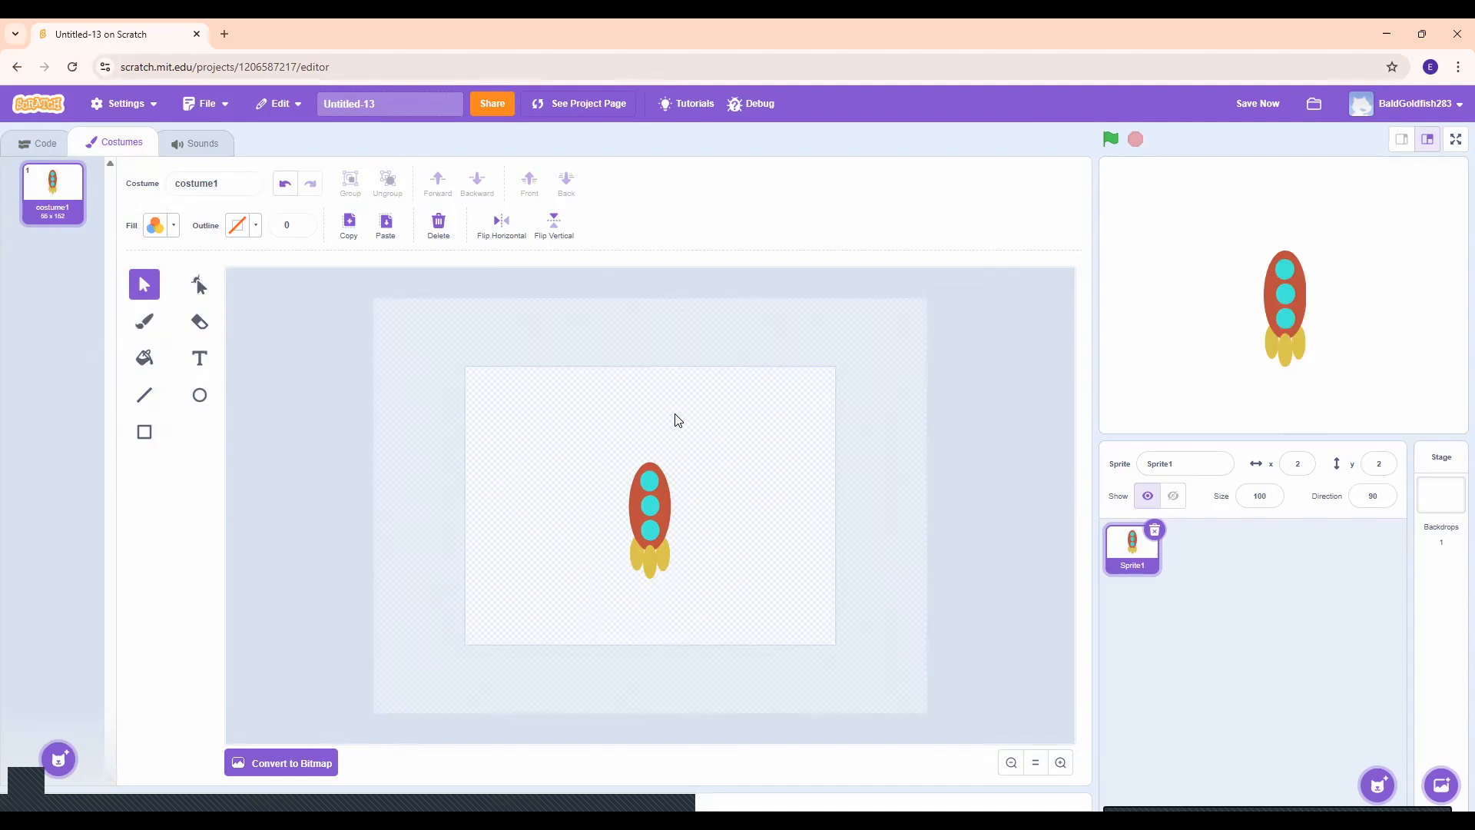
Step: Move the grouped rocket slightly up so it is centred on the costume canvas
{"action": "left_click", "coordinate": [652, 511]}
{"action": "left_click_drag", "start_coordinate": [659, 517], "coordinate": [661, 522]}
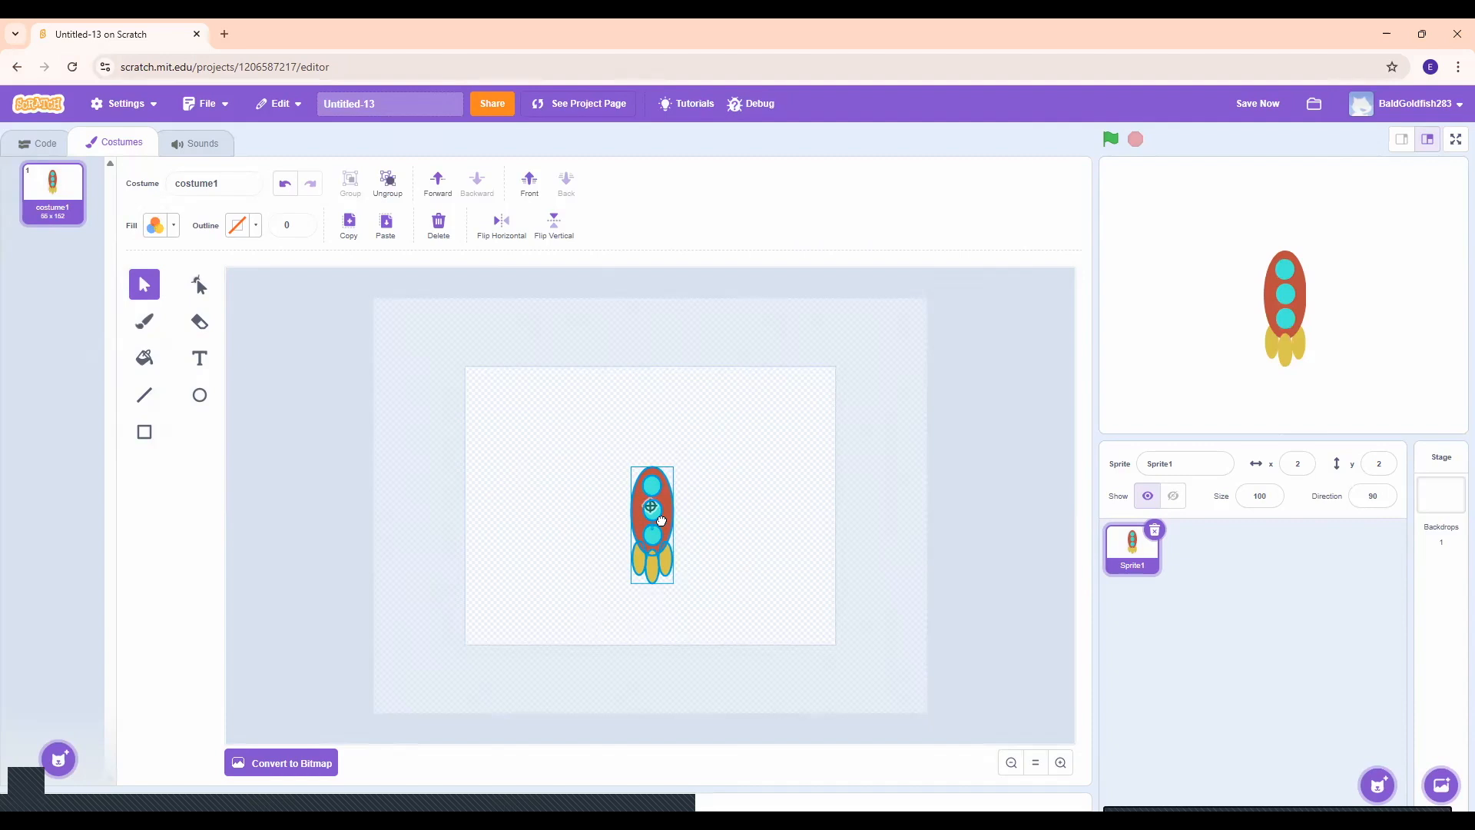
{"action": "mouse_move", "coordinate": [661, 521]}
{"action": "left_mouse_down"}
{"action": "mouse_move", "coordinate": [640, 525]}
{"action": "mouse_move", "coordinate": [657, 528]}
{"action": "mouse_move", "coordinate": [659, 504]}
{"action": "left_mouse_up"}
{"action": "left_click", "coordinate": [740, 474]}
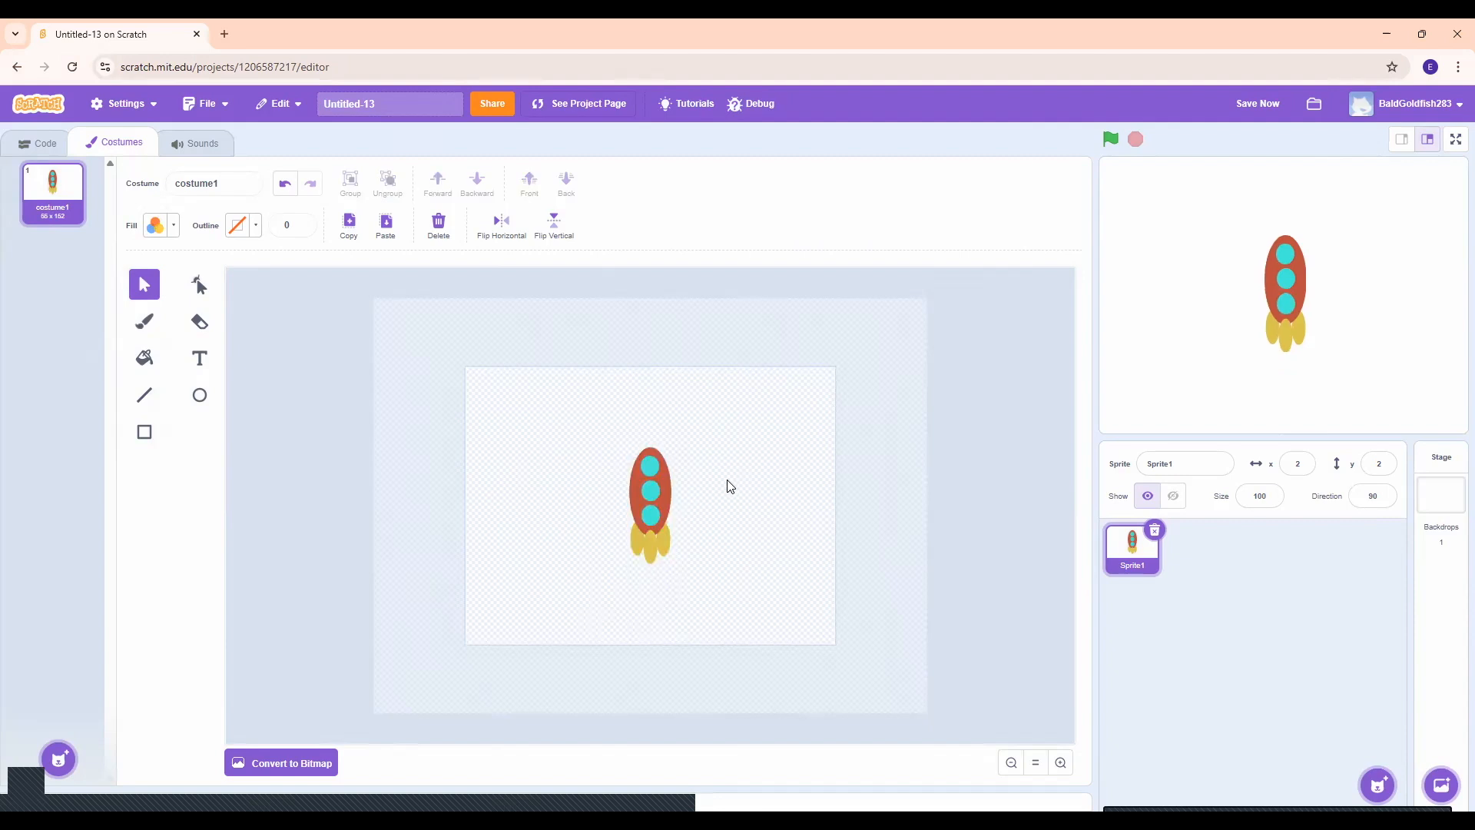
Step: Save the project and move the rocket on the stage to x 13, y -29
{"action": "left_click", "coordinate": [1277, 108]}
{"action": "left_click_drag", "start_coordinate": [1302, 265], "coordinate": [1298, 271]}
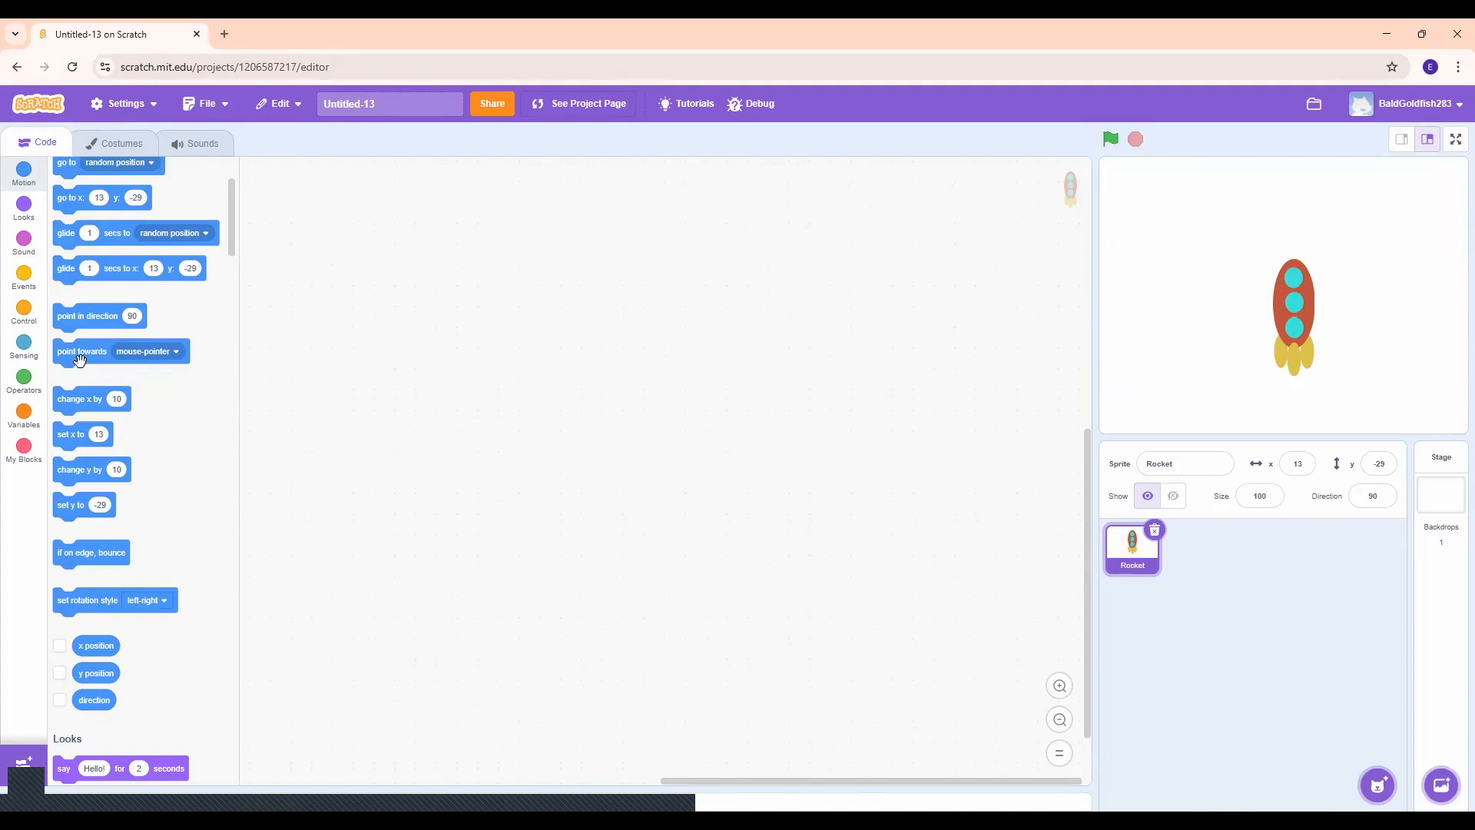
Step: Start the rocket's script with a "when green flag clicked" block and save the project
{"action": "left_click", "coordinate": [29, 285]}
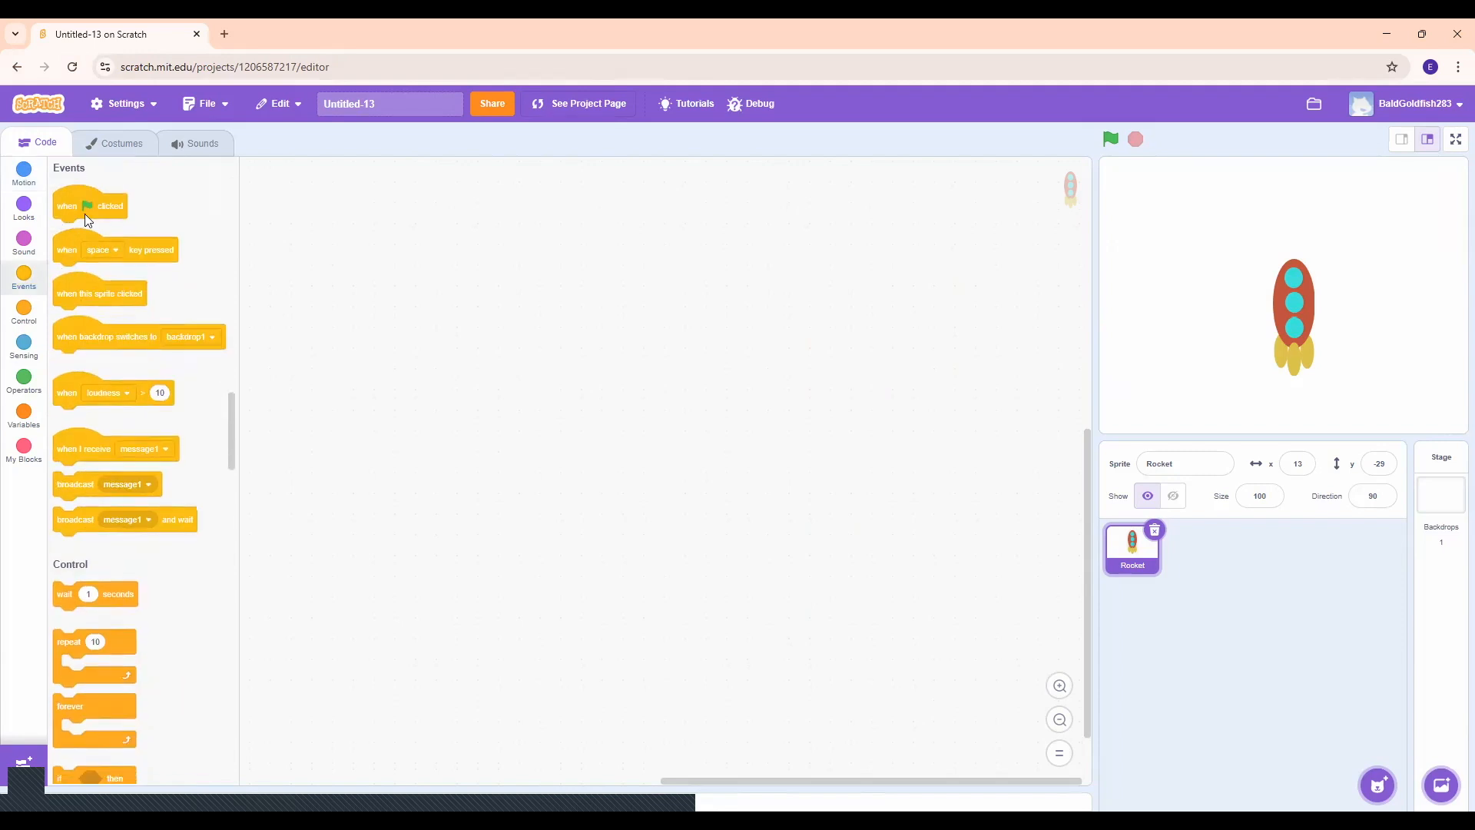
{"action": "left_click_drag", "start_coordinate": [82, 206], "coordinate": [434, 269]}
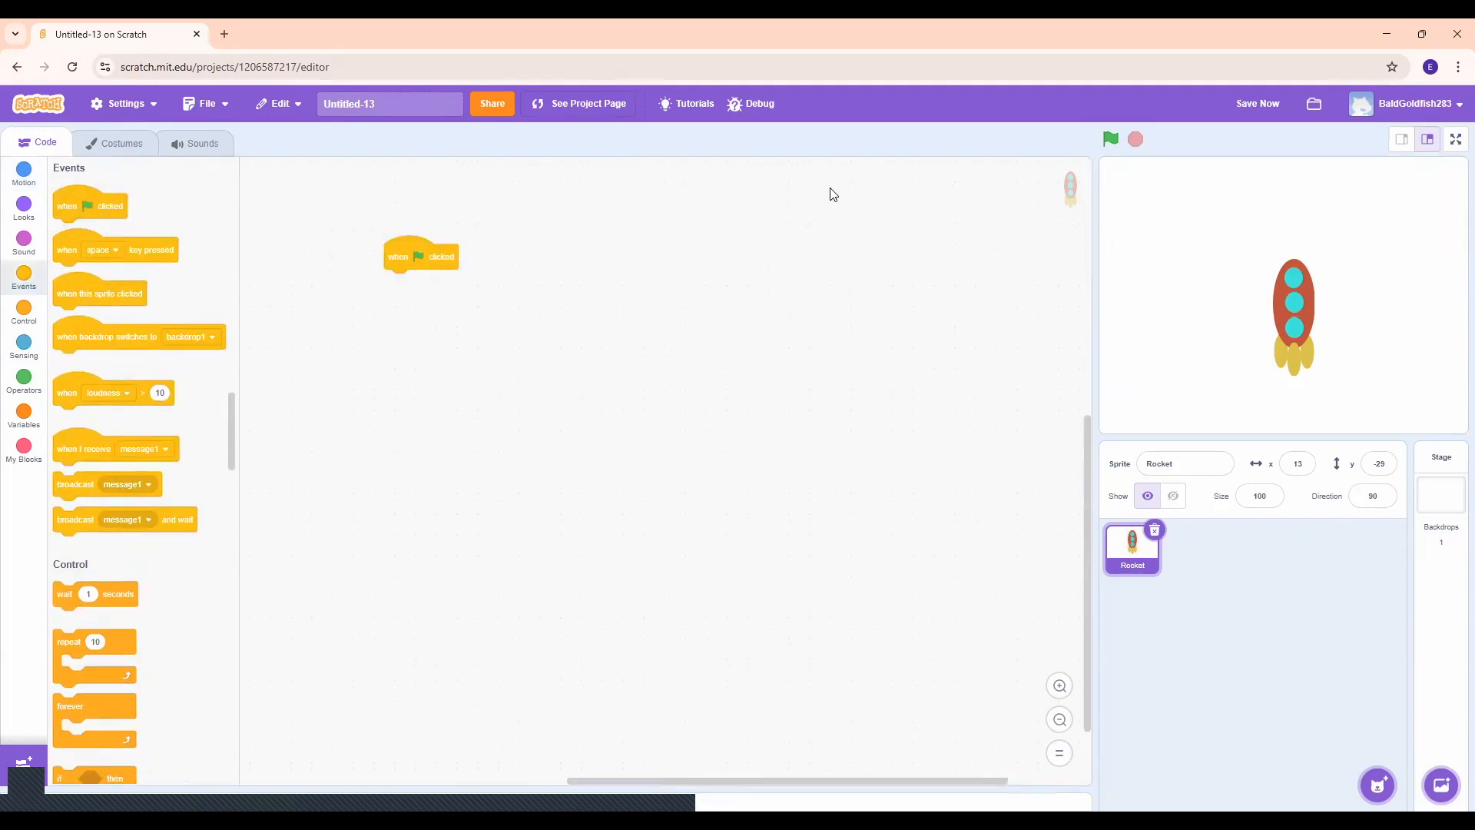
{"action": "left_click", "coordinate": [1257, 104]}
Step: Place the rocket low on the stage at x 8, y -103 and attach a "go to x: 8 y: -103" block under the flag block
{"action": "left_click_drag", "start_coordinate": [1290, 278], "coordinate": [1288, 336]}
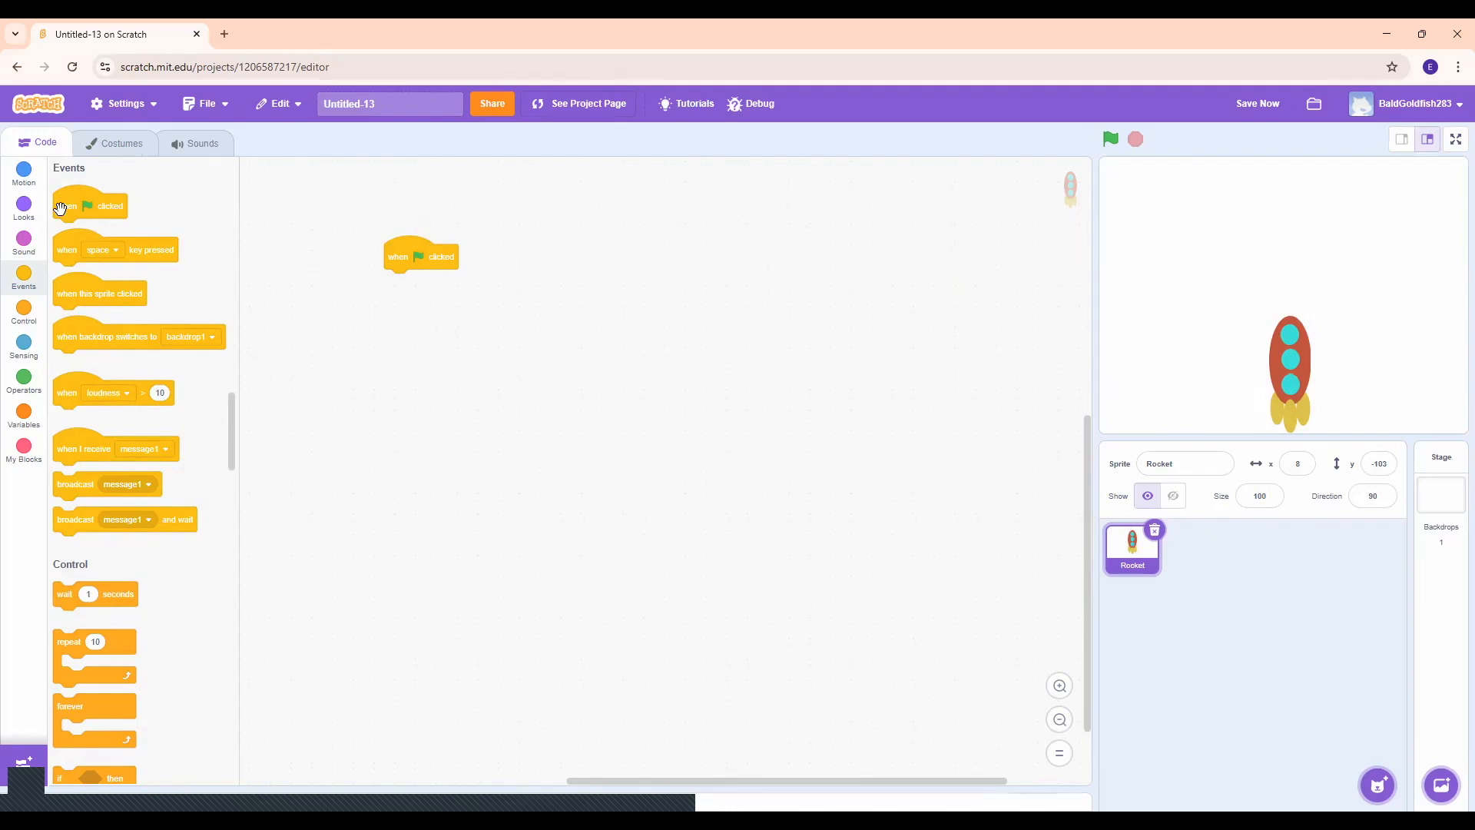
{"action": "left_click", "coordinate": [31, 182]}
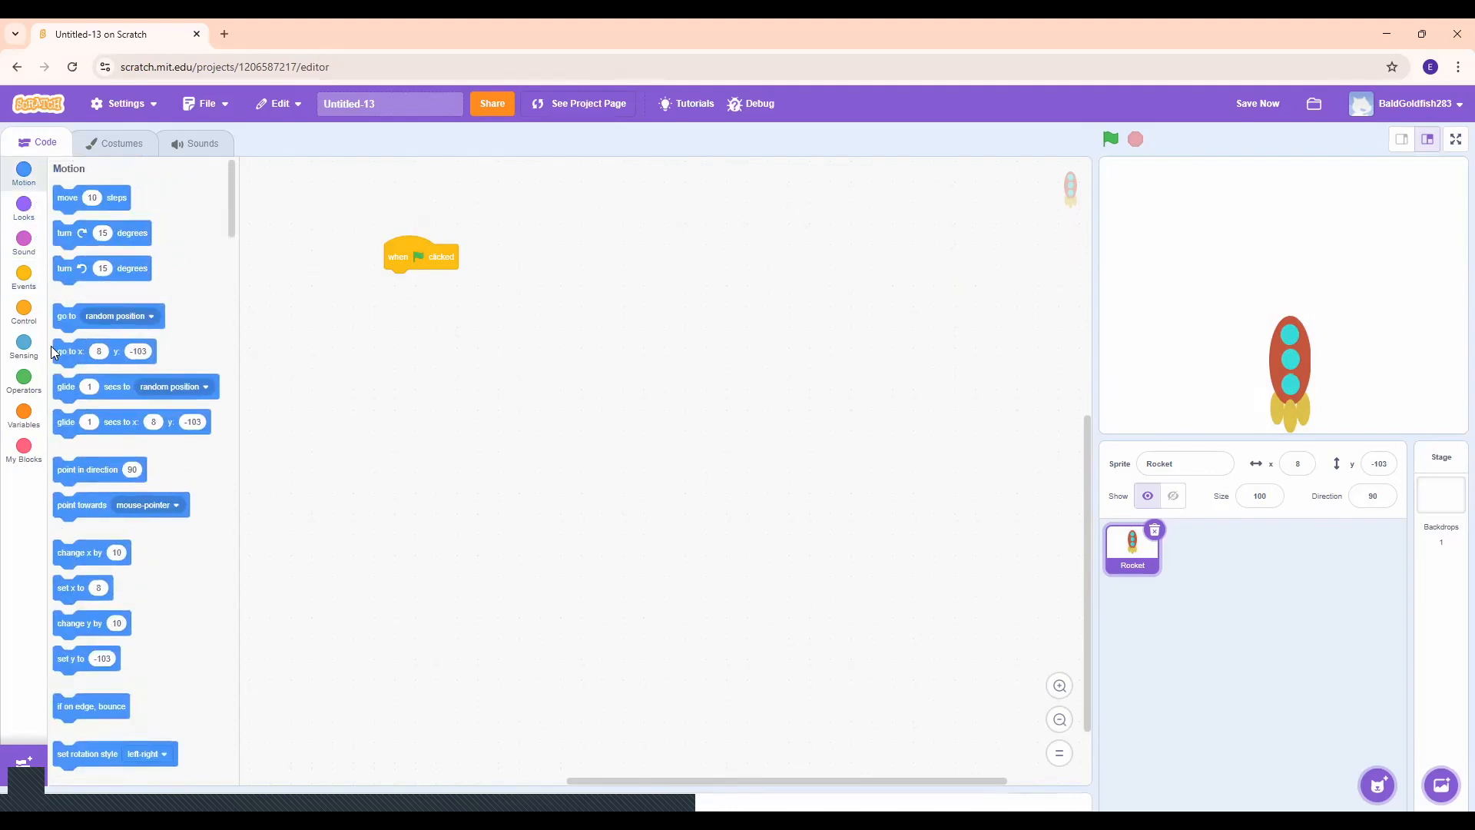
{"action": "left_click_drag", "start_coordinate": [70, 351], "coordinate": [402, 282]}
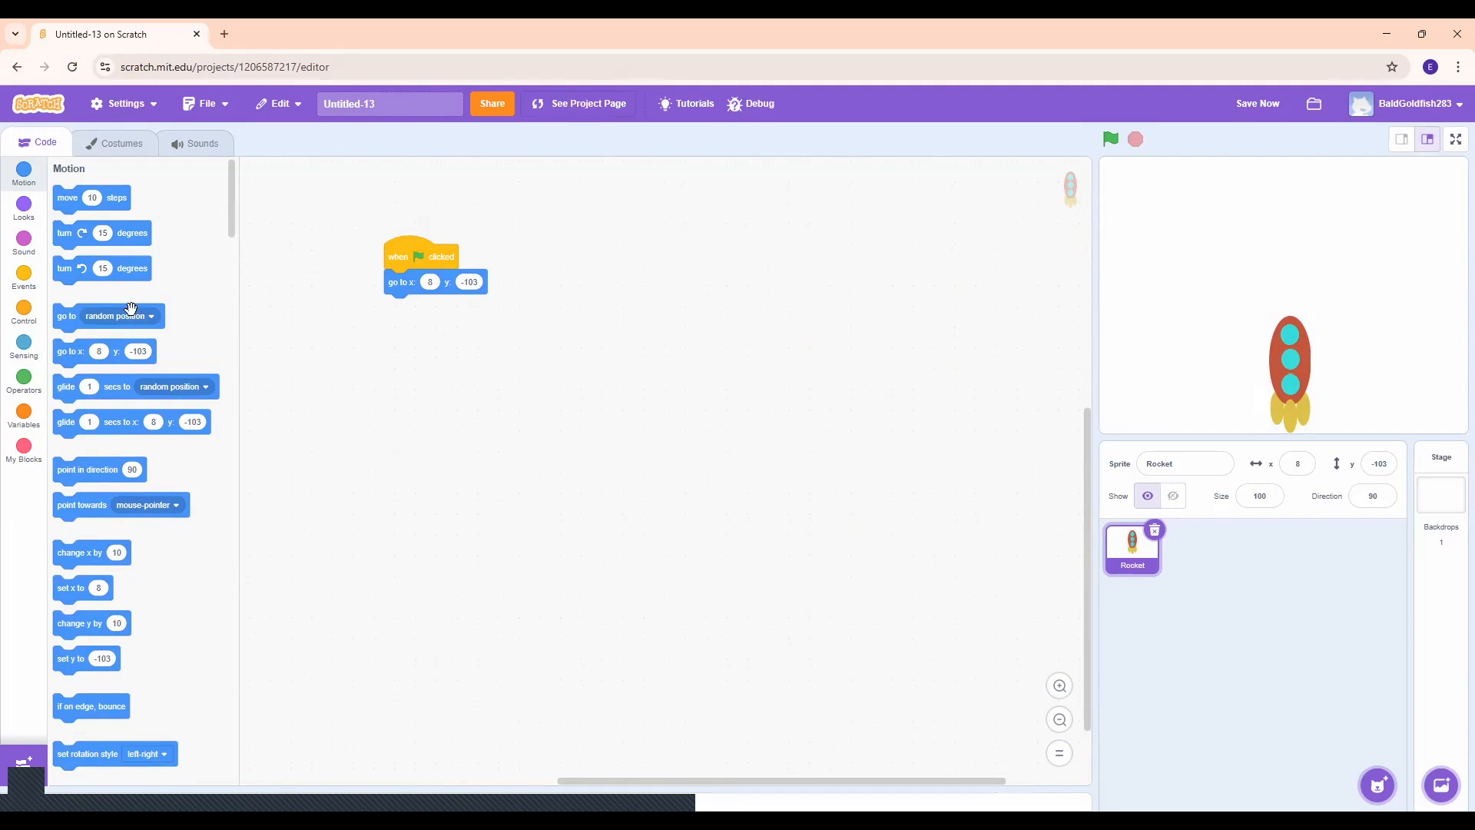
Step: Add a forever loop containing "change y by 10" below the go to block and run the script
{"action": "left_click", "coordinate": [34, 315]}
{"action": "left_click_drag", "start_coordinate": [109, 322], "coordinate": [442, 311]}
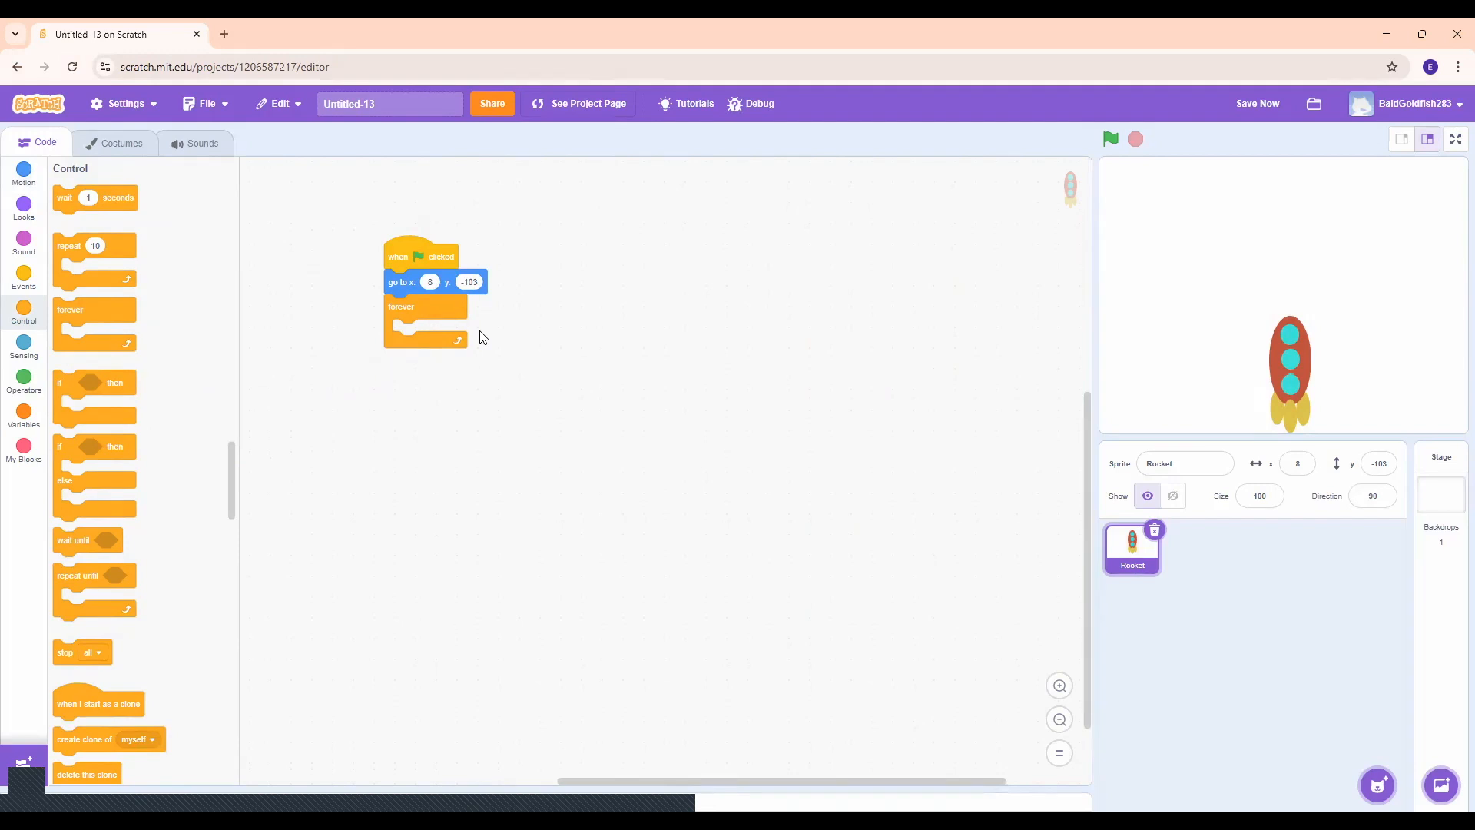
{"action": "left_click", "coordinate": [21, 174]}
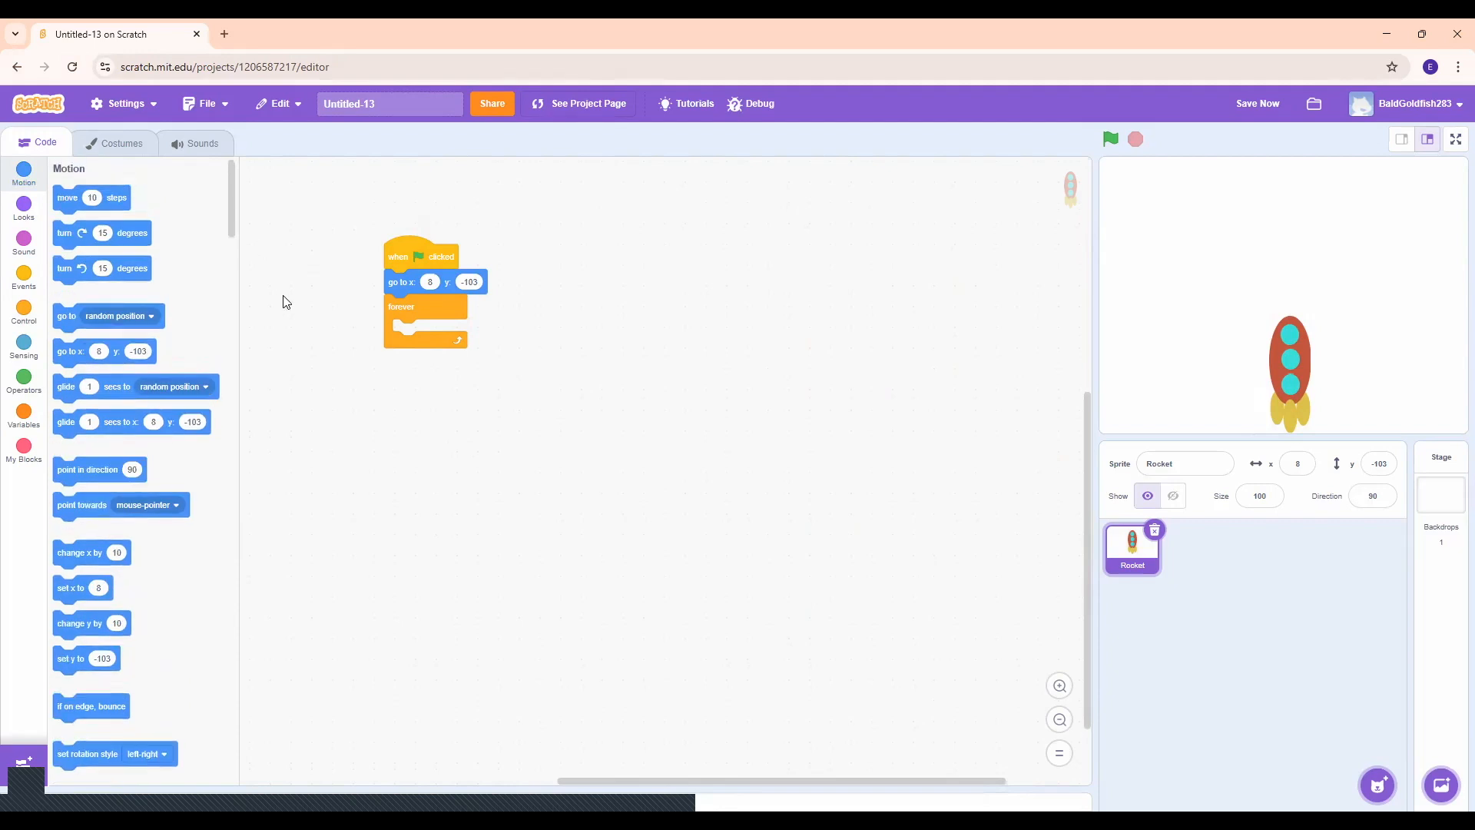
{"action": "left_click_drag", "start_coordinate": [111, 624], "coordinate": [437, 333]}
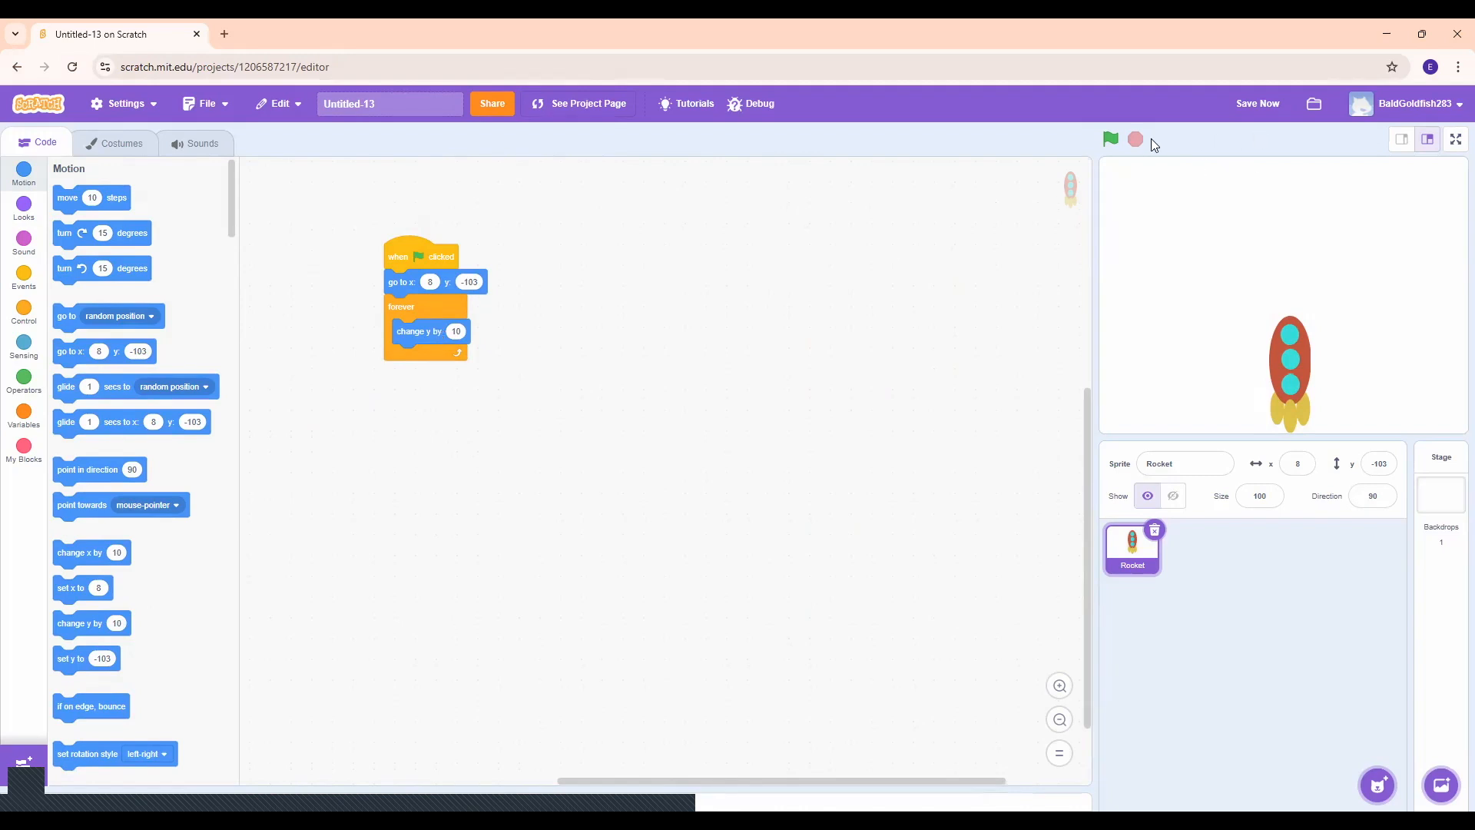
{"action": "left_click", "coordinate": [1111, 141]}
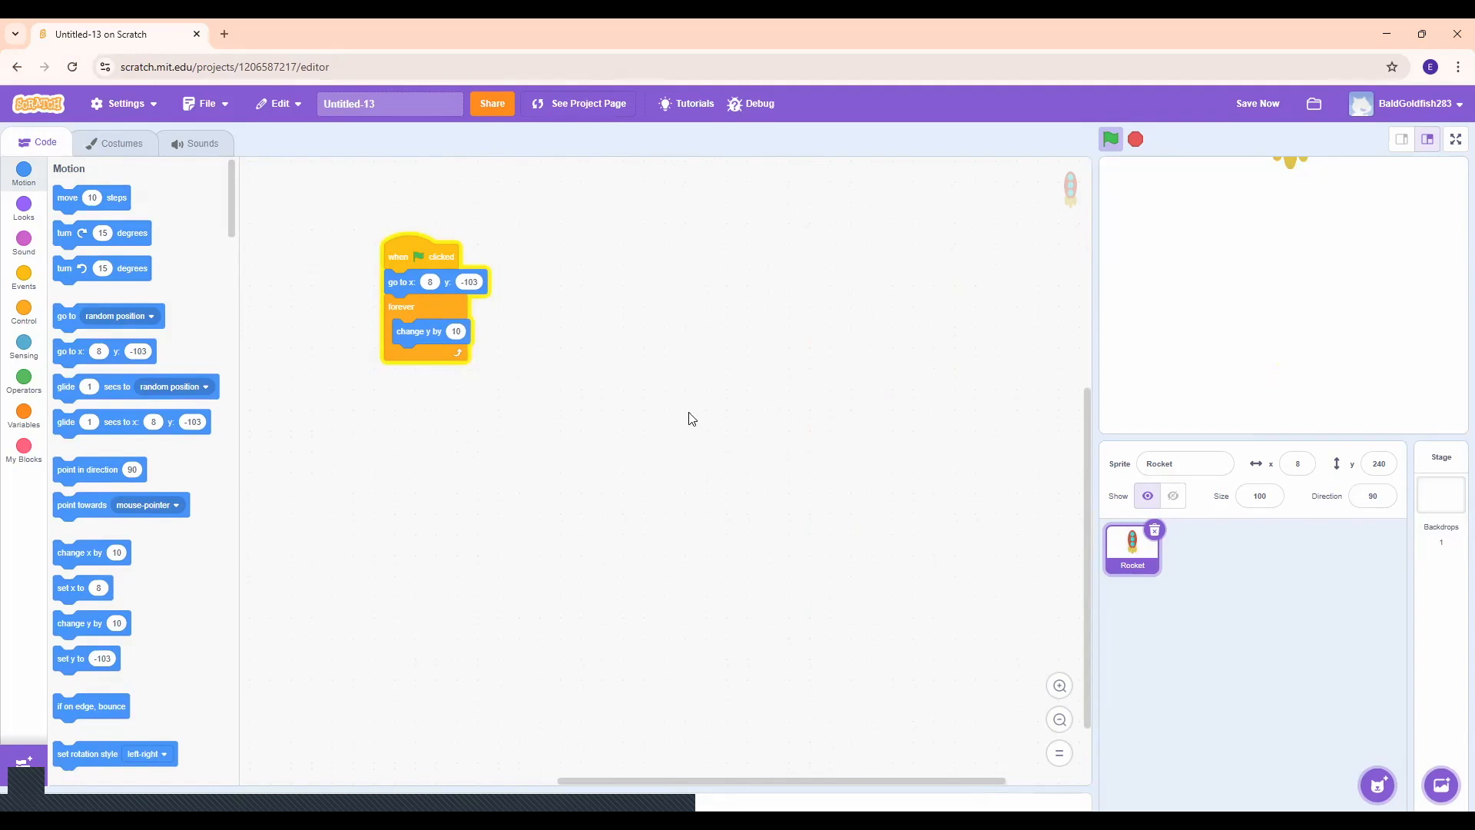
Step: Add a separate if-then block and a greater-than comparison with 230 as its second value to the workspace
{"action": "left_click", "coordinate": [22, 311]}
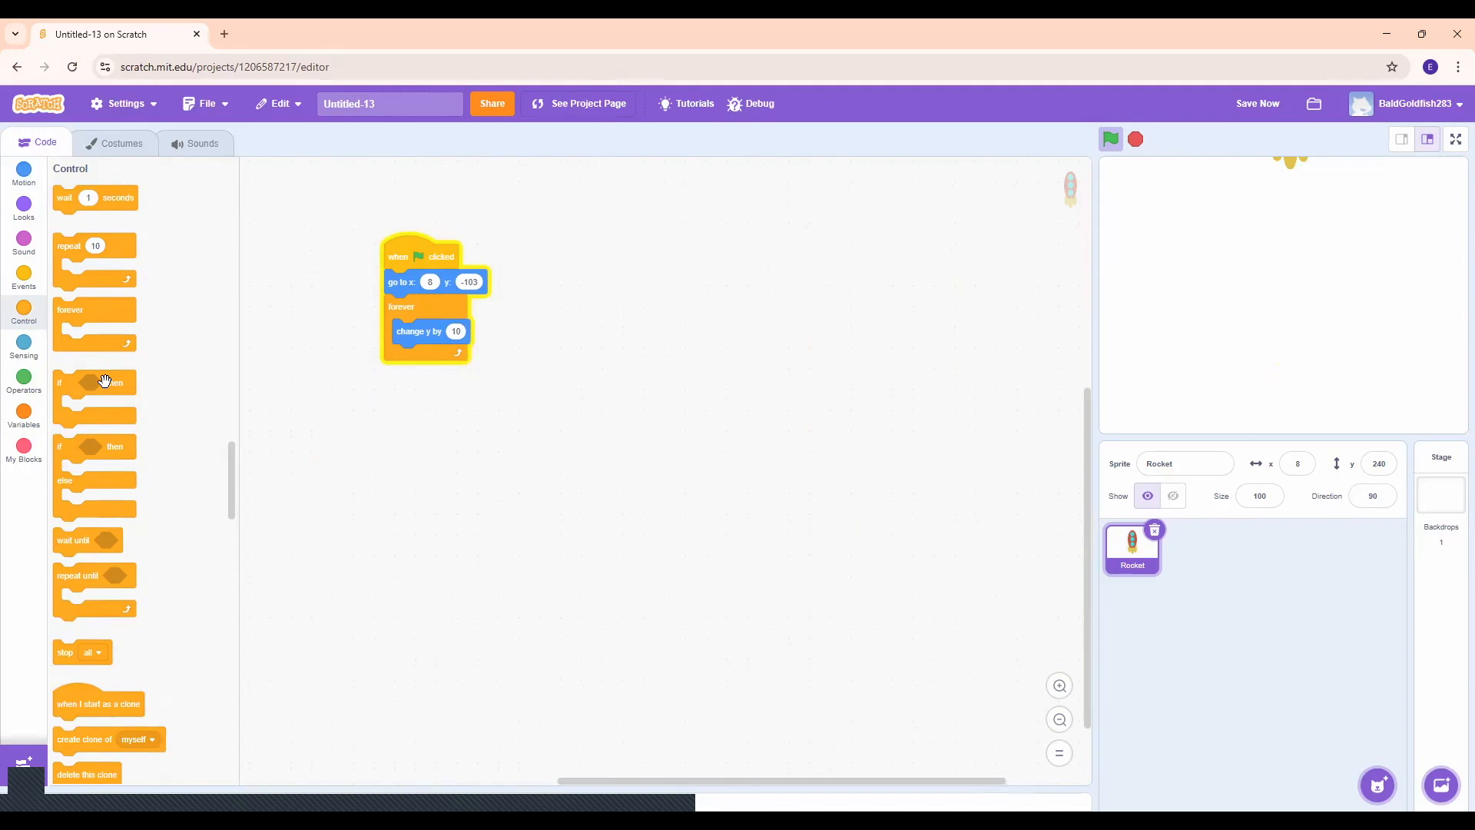
{"action": "left_click_drag", "start_coordinate": [115, 382], "coordinate": [589, 410]}
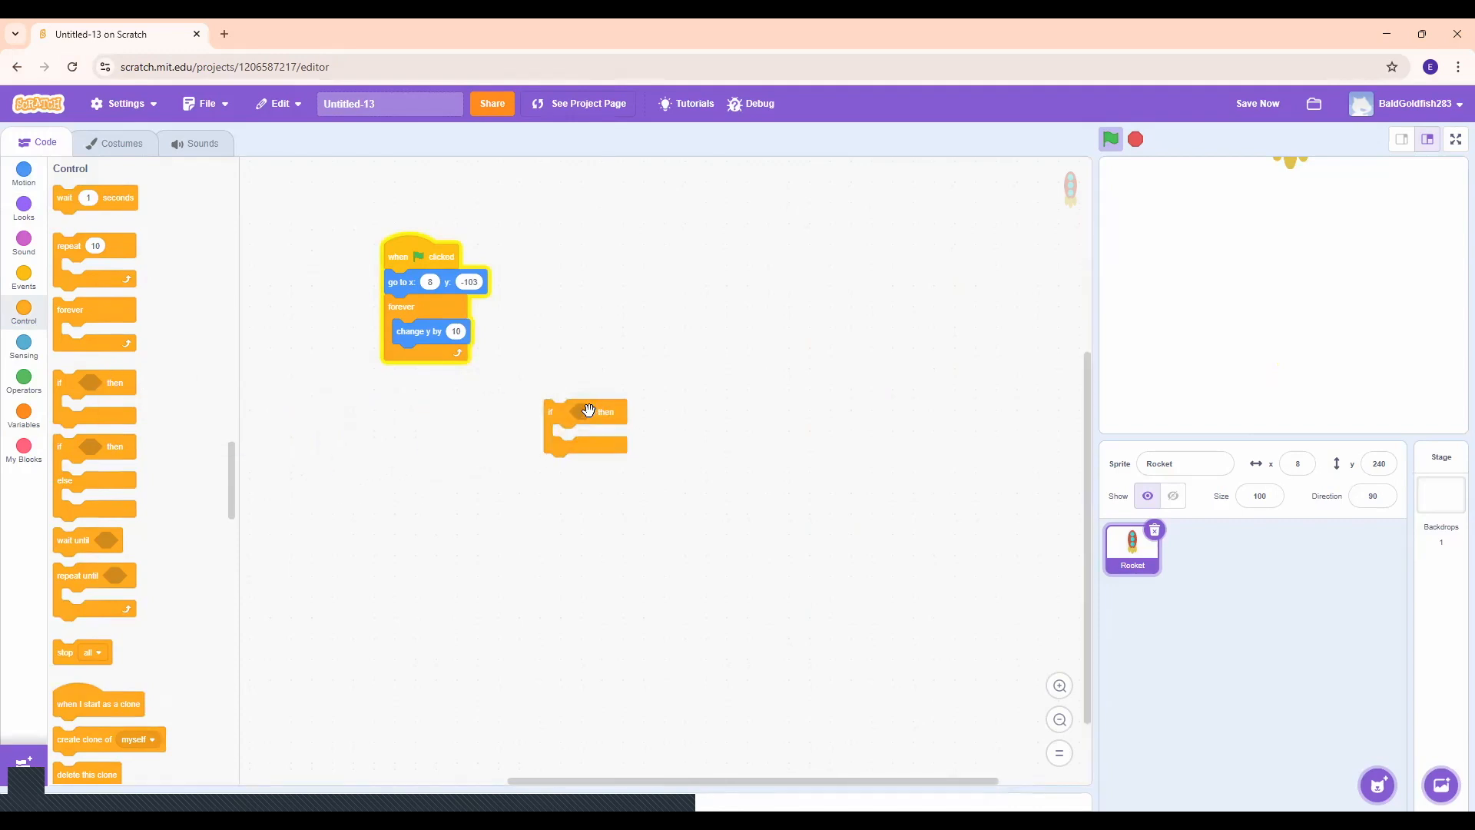
{"action": "left_click", "coordinate": [38, 388]}
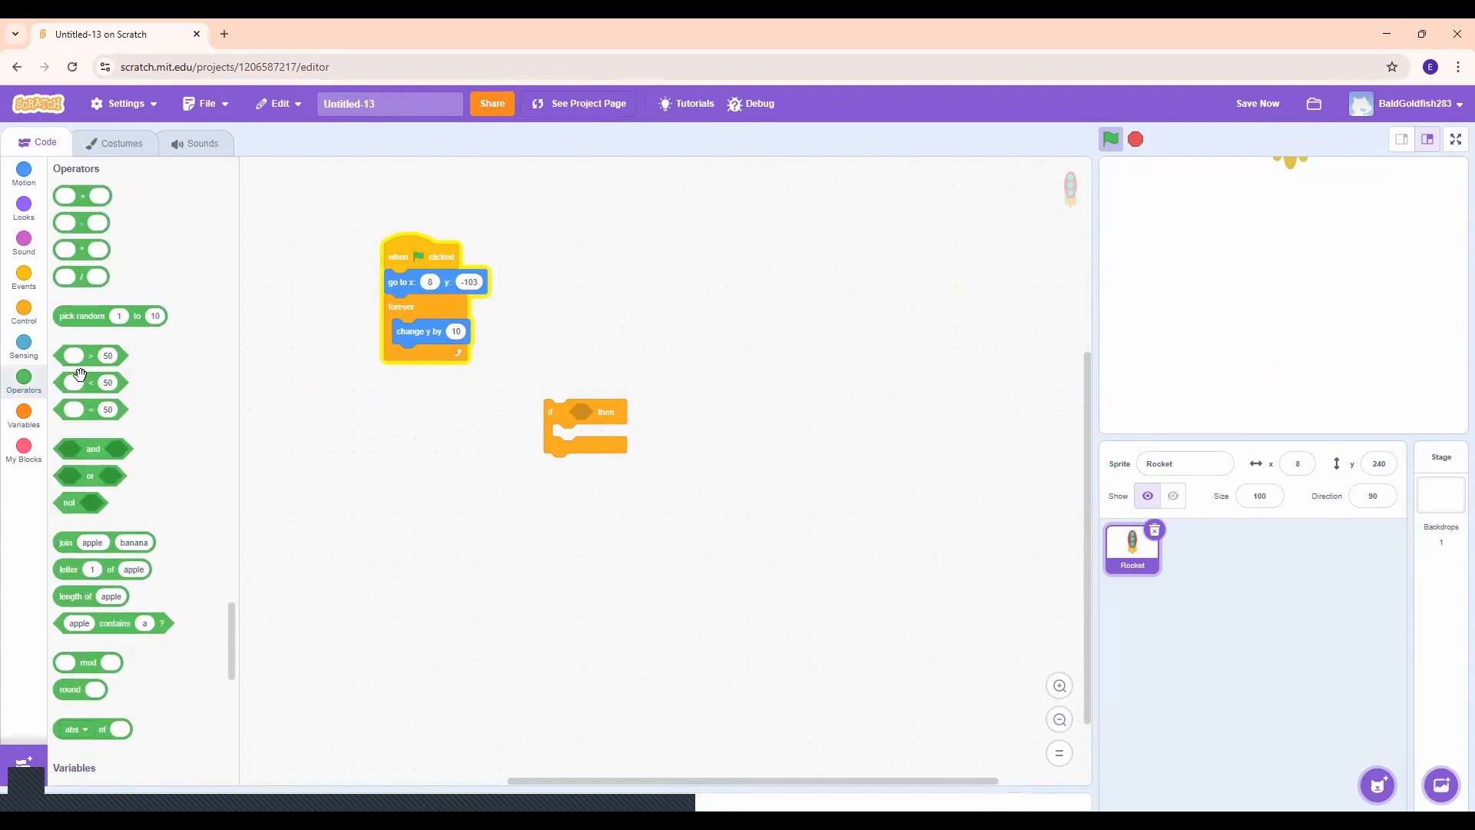
{"action": "left_click_drag", "start_coordinate": [96, 368], "coordinate": [543, 490]}
{"action": "left_click", "coordinate": [556, 490]}
{"action": "type", "text": "230"}
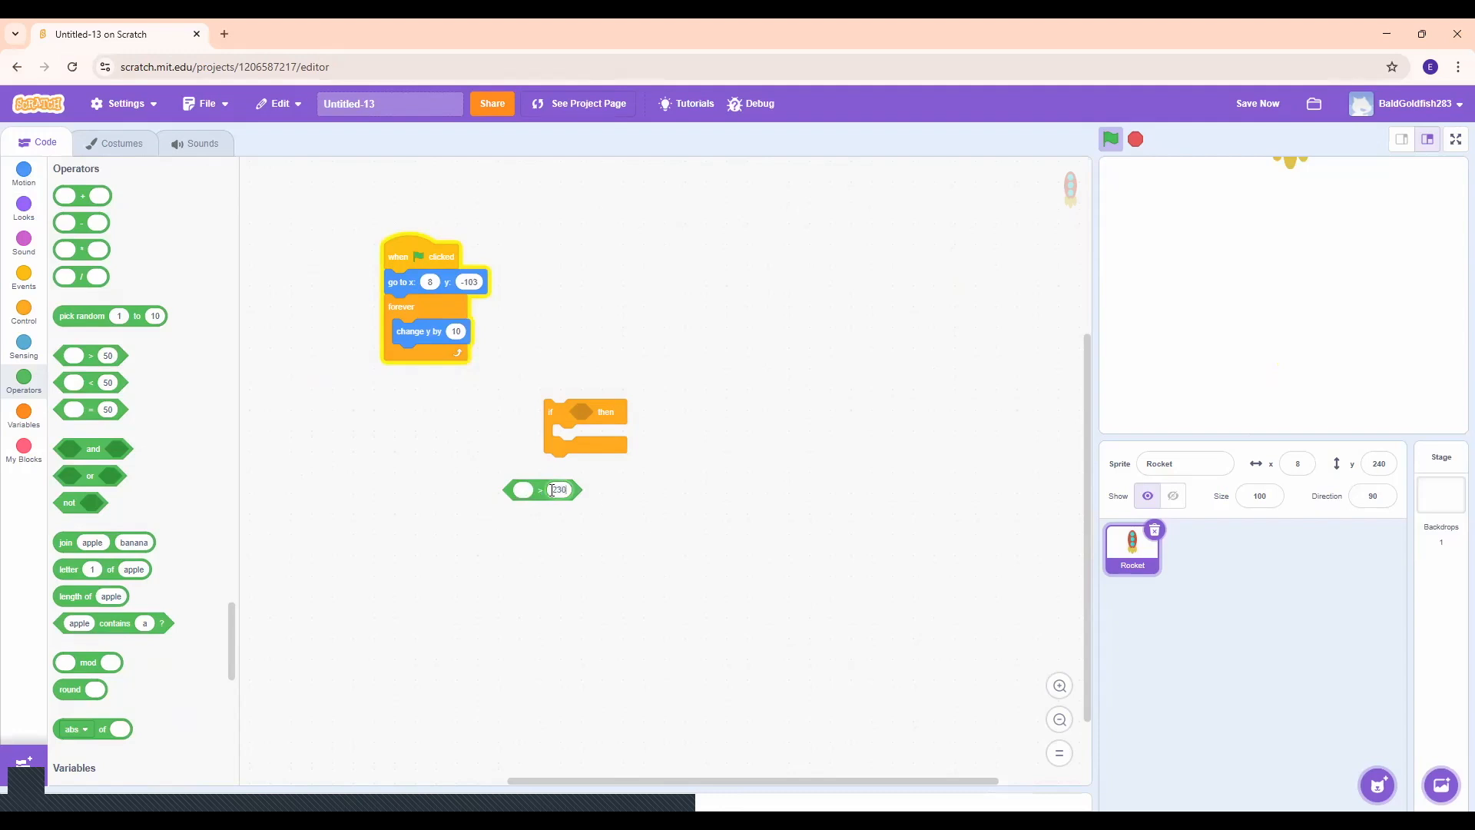
{"action": "left_click", "coordinate": [483, 424]}
Step: Complete the comparison as "y position > 230" and insert it as the condition of the if-then block
{"action": "left_click", "coordinate": [23, 173]}
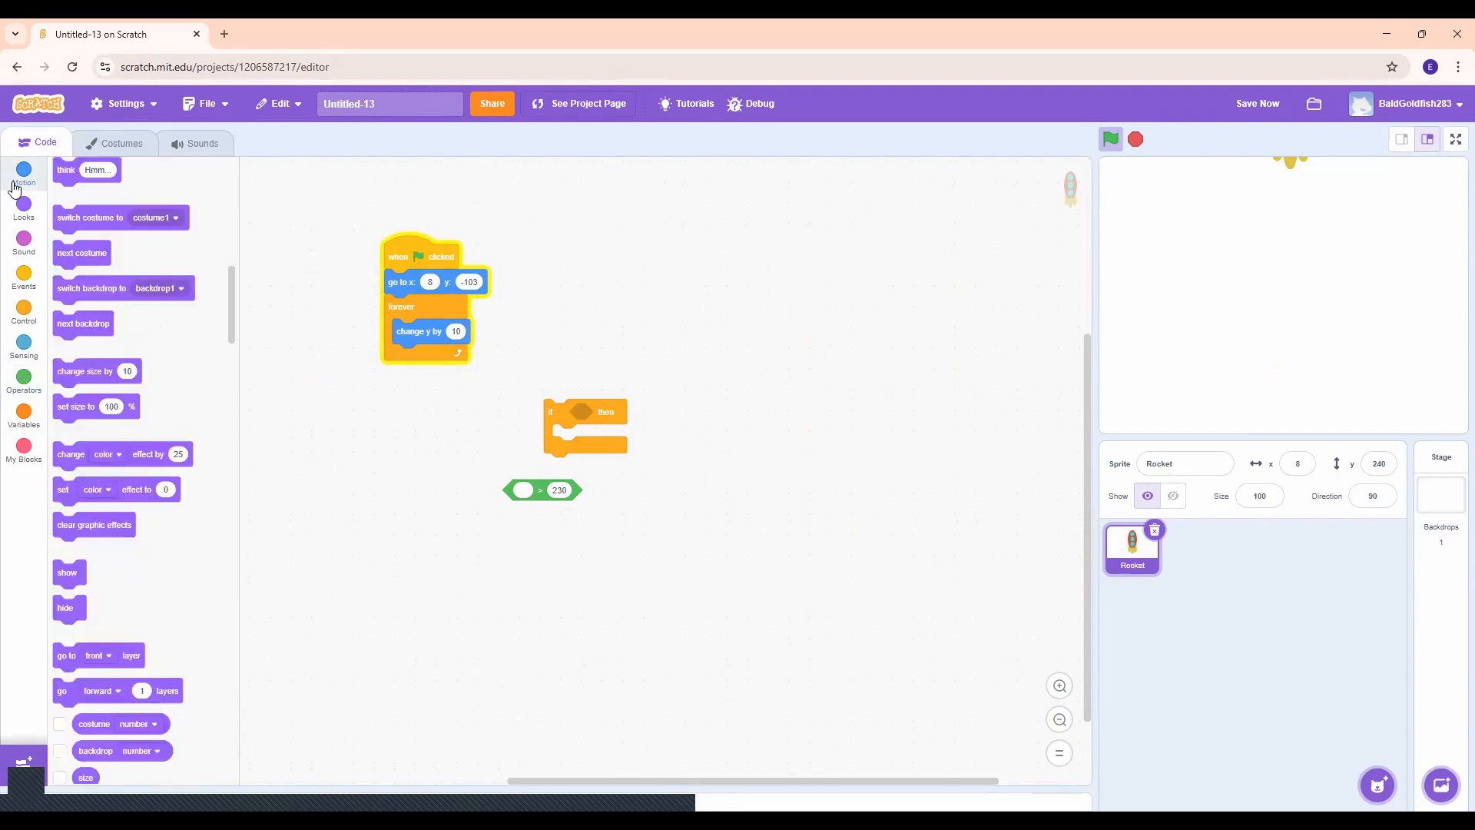
{"action": "scroll", "coordinate": [208, 511], "scroll_direction": "down", "scroll_amount": 2}
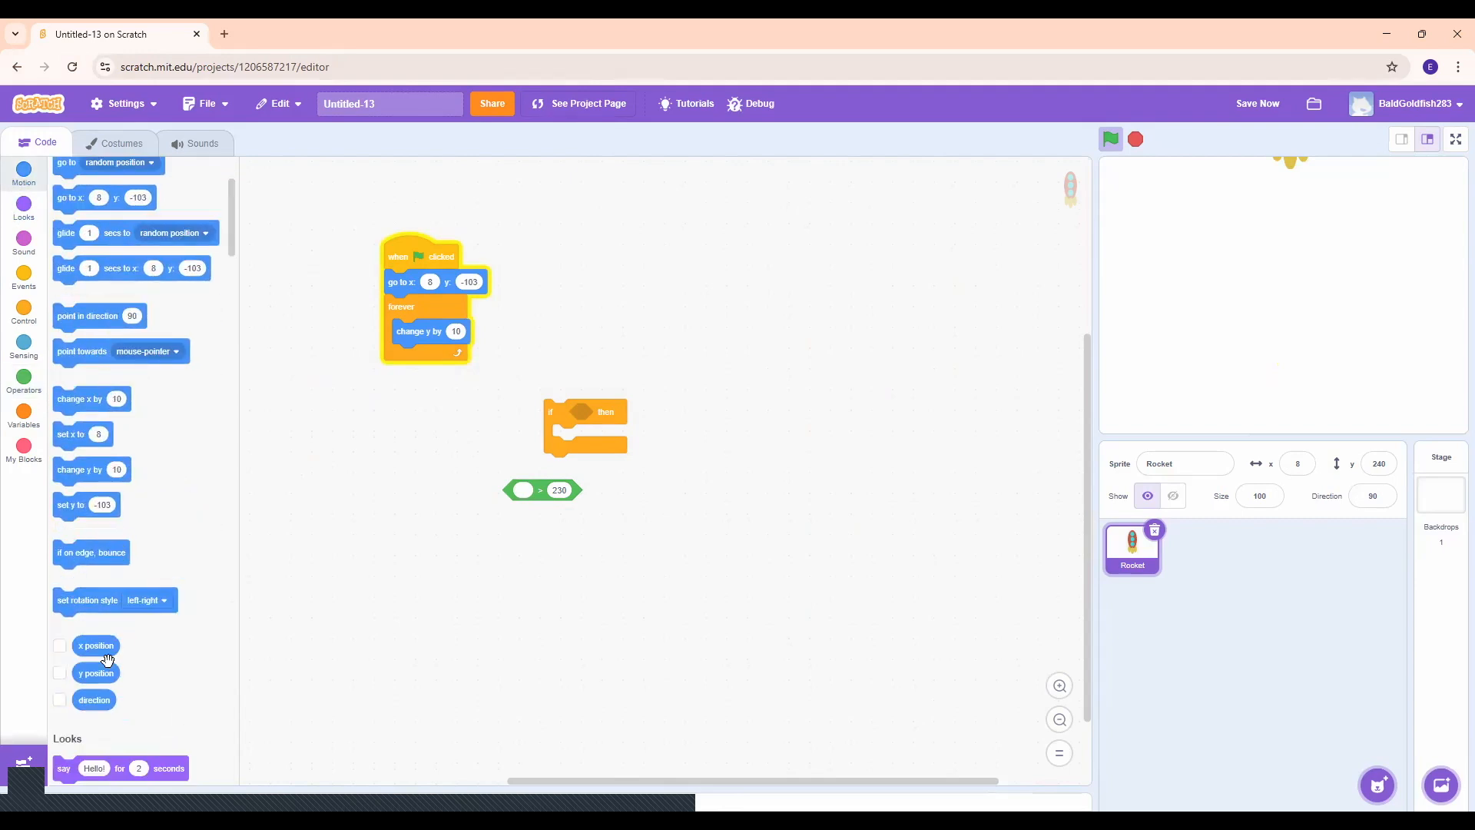
{"action": "left_click_drag", "start_coordinate": [90, 673], "coordinate": [637, 428]}
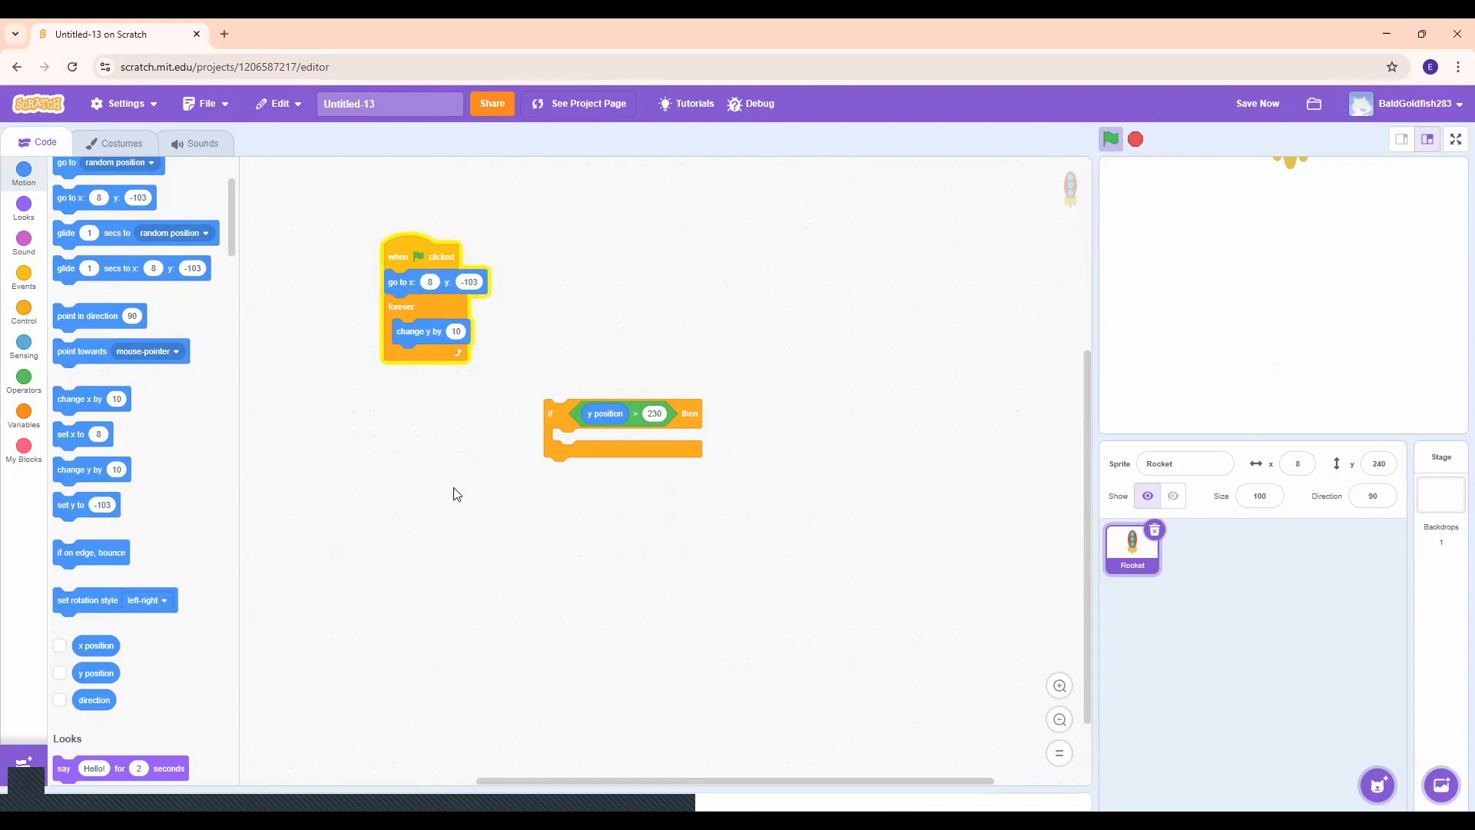
Step: Put a duplicate of only the "go to x: 8 y: -103" block inside the if-then block, and nest that below "change y by 10" in the forever loop
{"action": "right_click", "coordinate": [408, 281]}
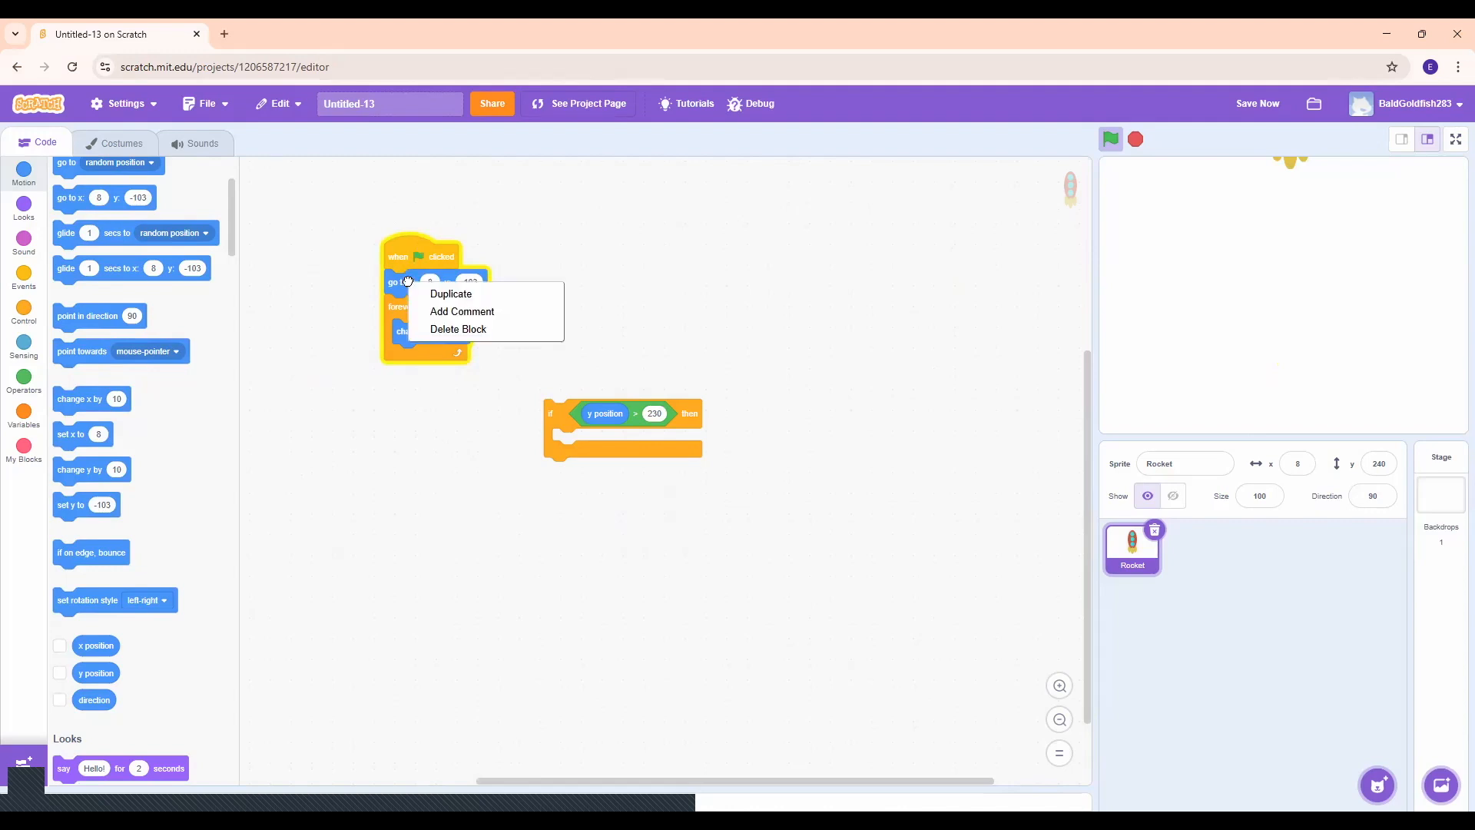
{"action": "left_click", "coordinate": [460, 293]}
{"action": "left_click", "coordinate": [665, 332]}
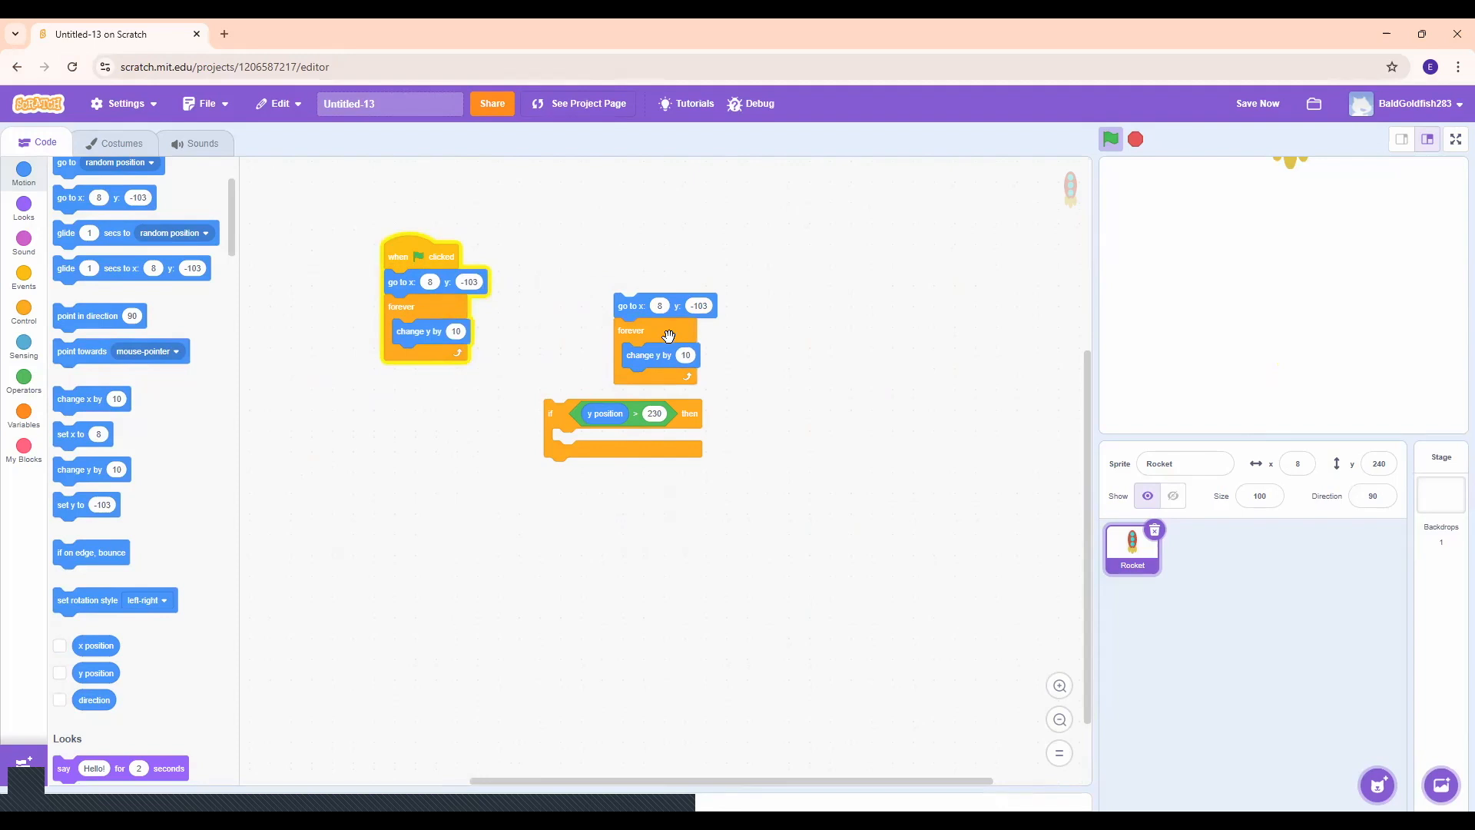
{"action": "left_click_drag", "start_coordinate": [668, 336], "coordinate": [200, 448]}
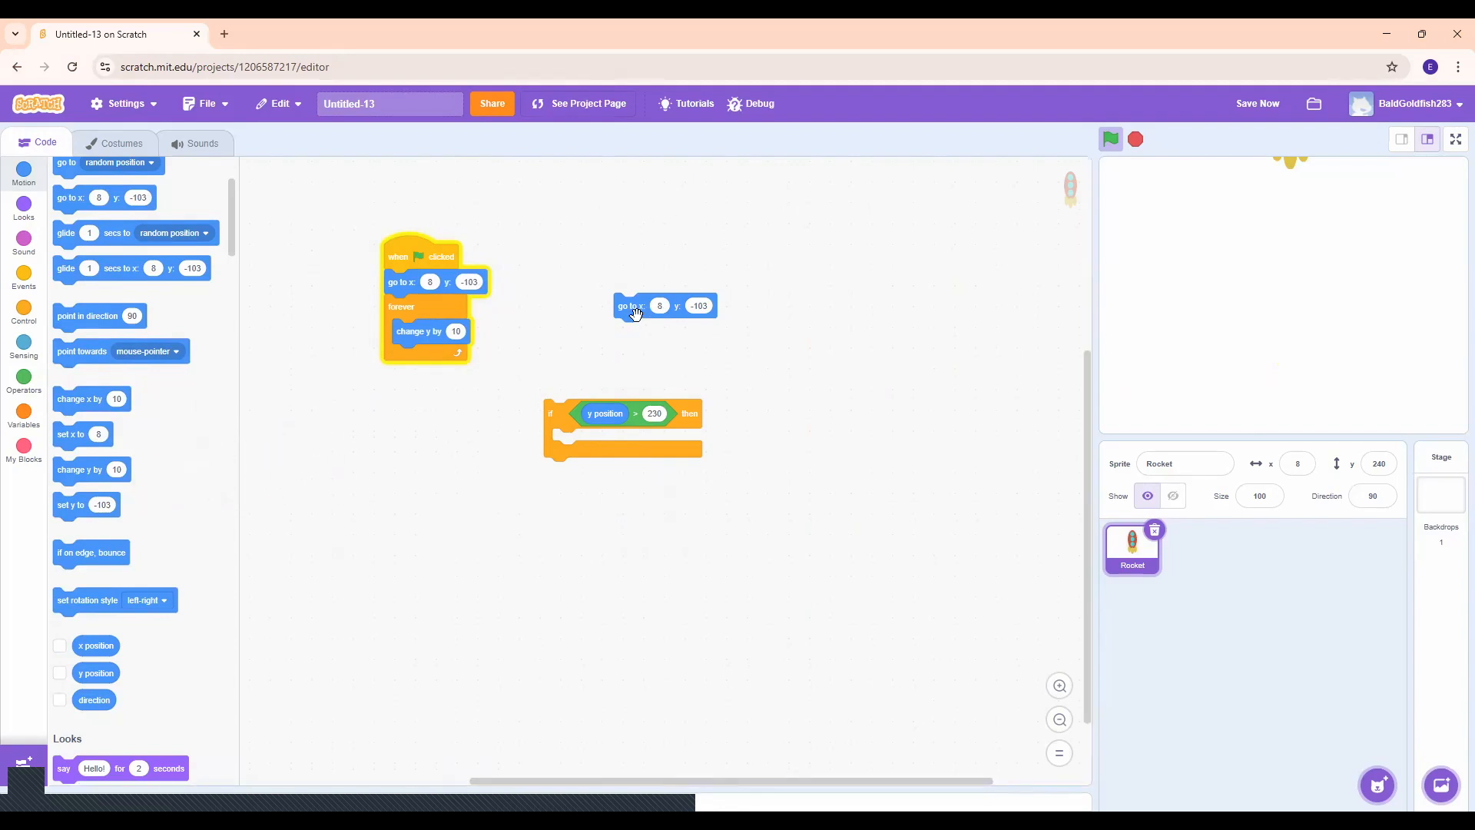
{"action": "left_click_drag", "start_coordinate": [637, 315], "coordinate": [570, 457]}
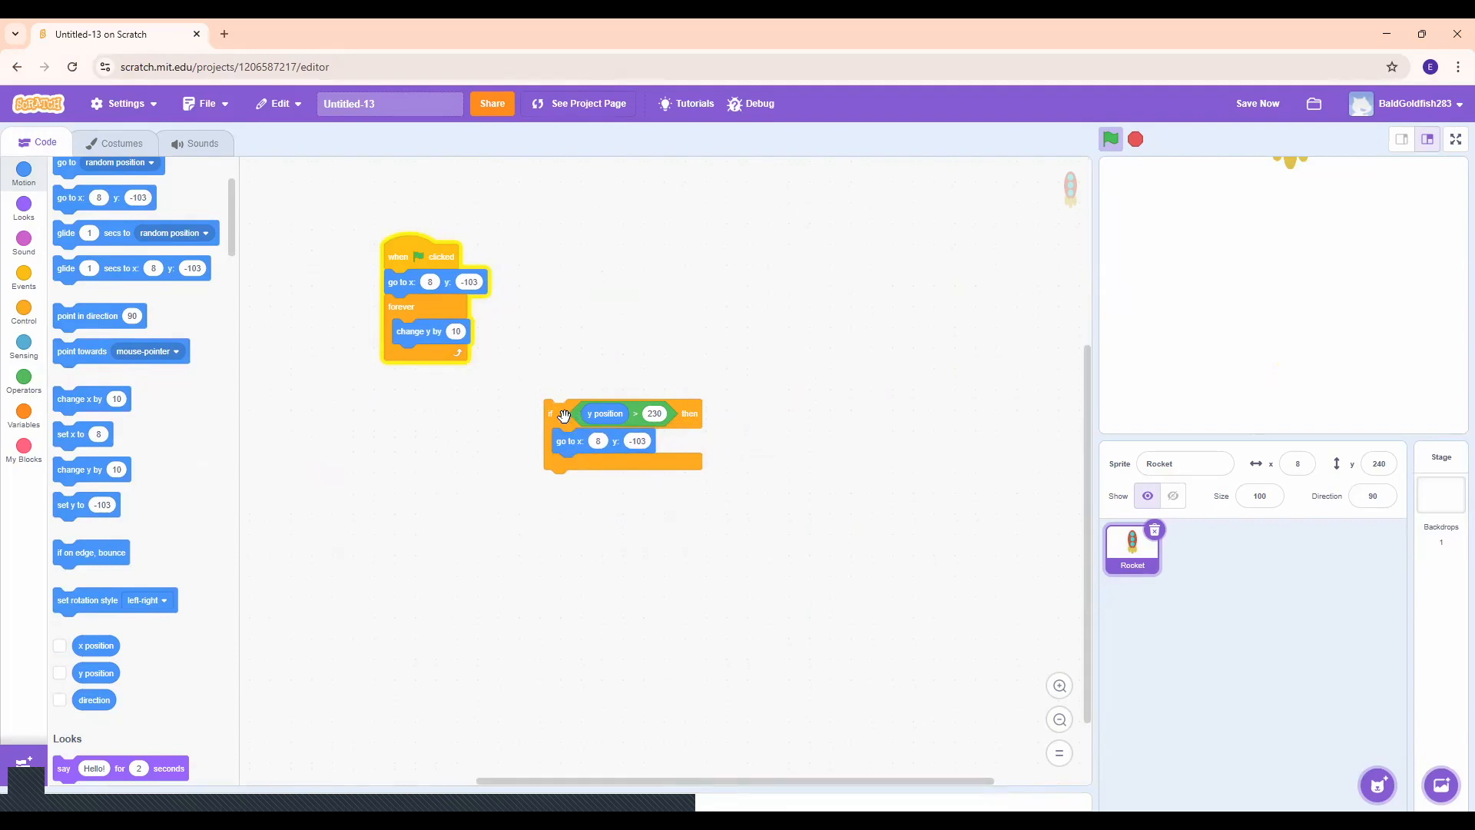
{"action": "left_click_drag", "start_coordinate": [553, 424], "coordinate": [413, 378]}
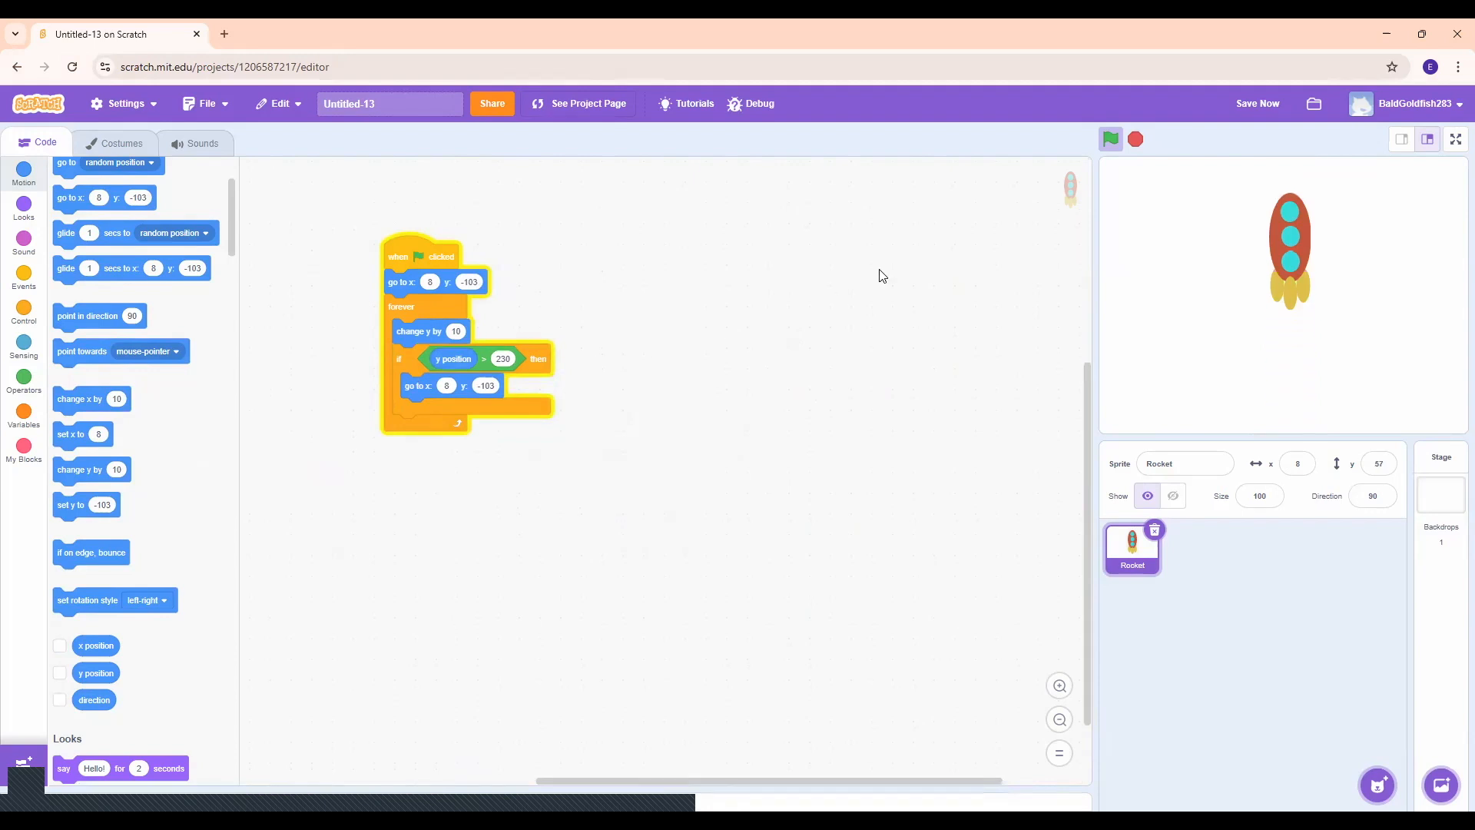